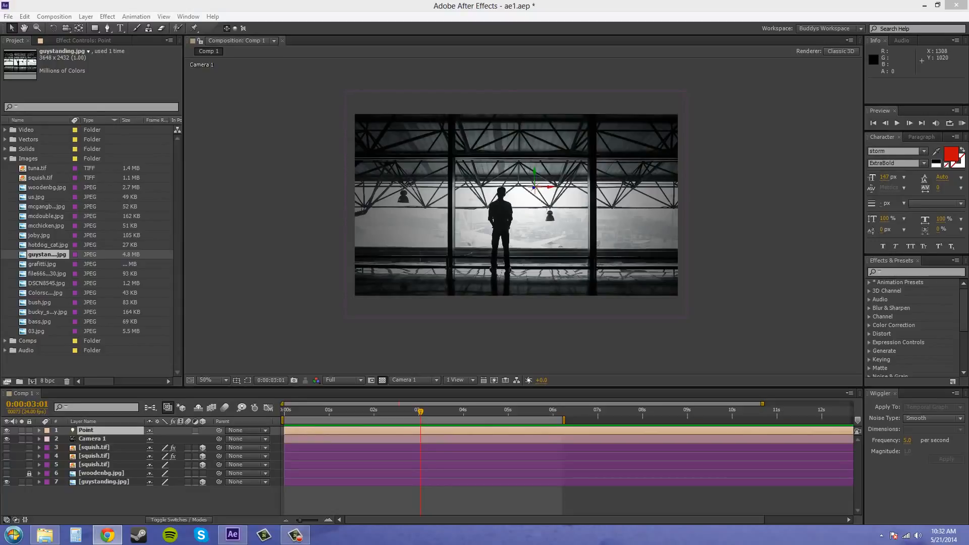
Bring the Unsplash browser window to the front and maximize it
left_click(108, 535)
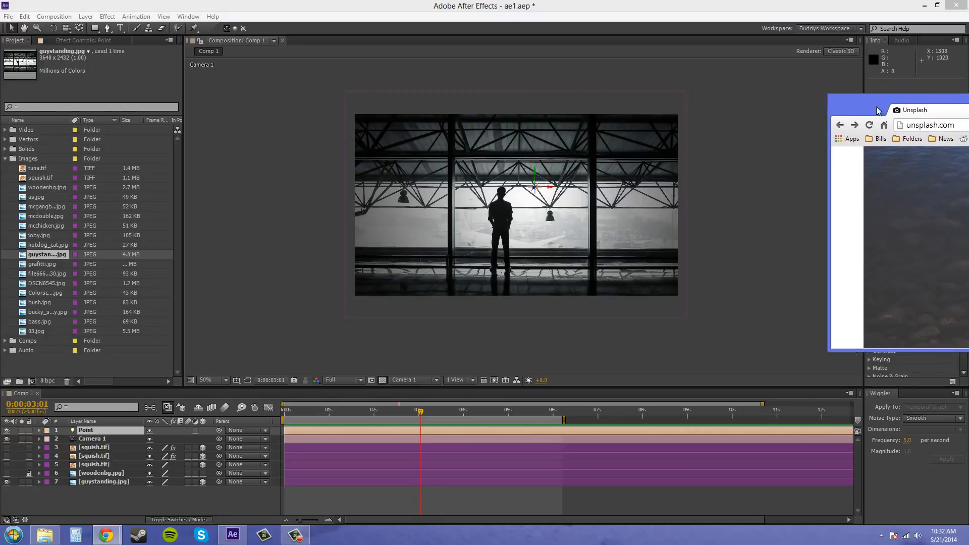
left_click_drag(309, 61, 250, 52)
left_click(684, 43)
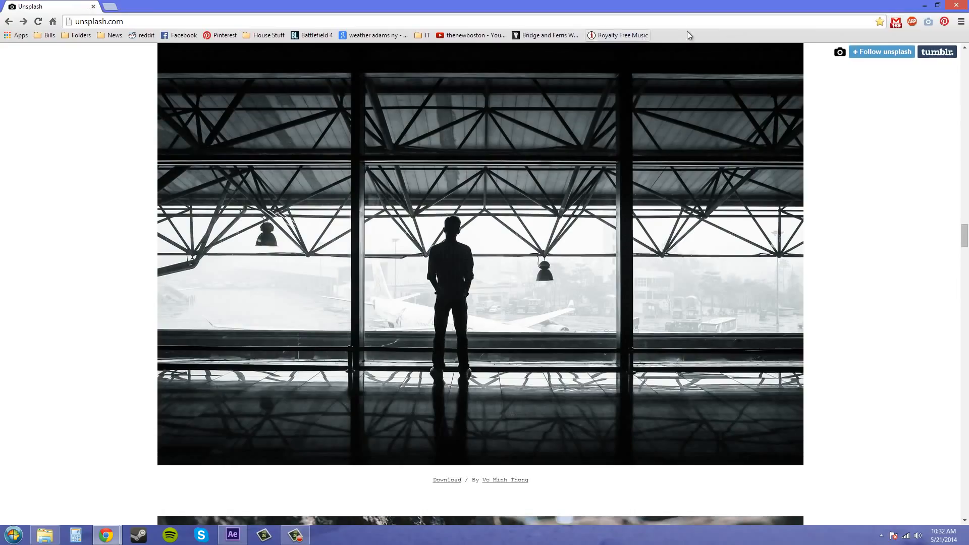
Browse up and down the Unsplash page, then minimize the browser to return to After Effects
scroll(145, 177, "up", 8)
scroll(141, 177, "up", 8)
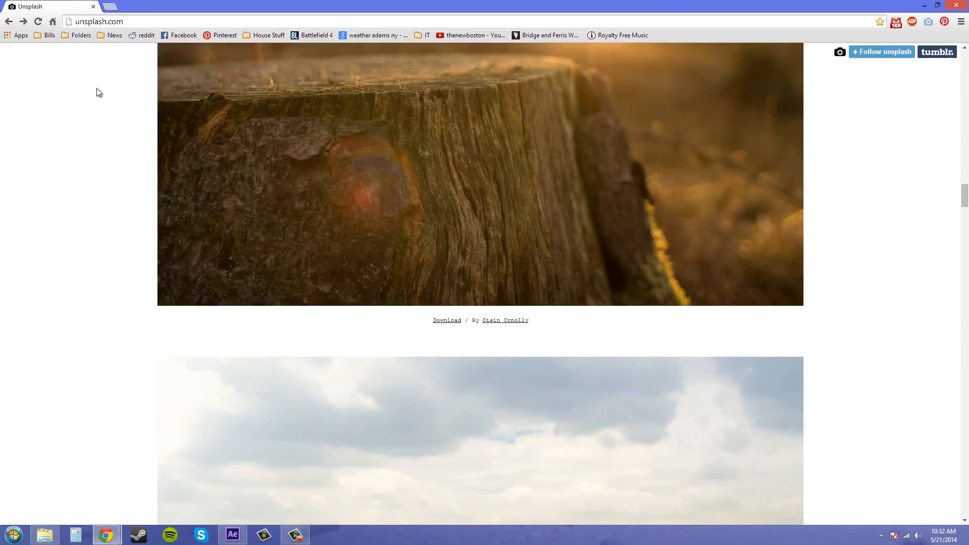
scroll(106, 190, "up", 20)
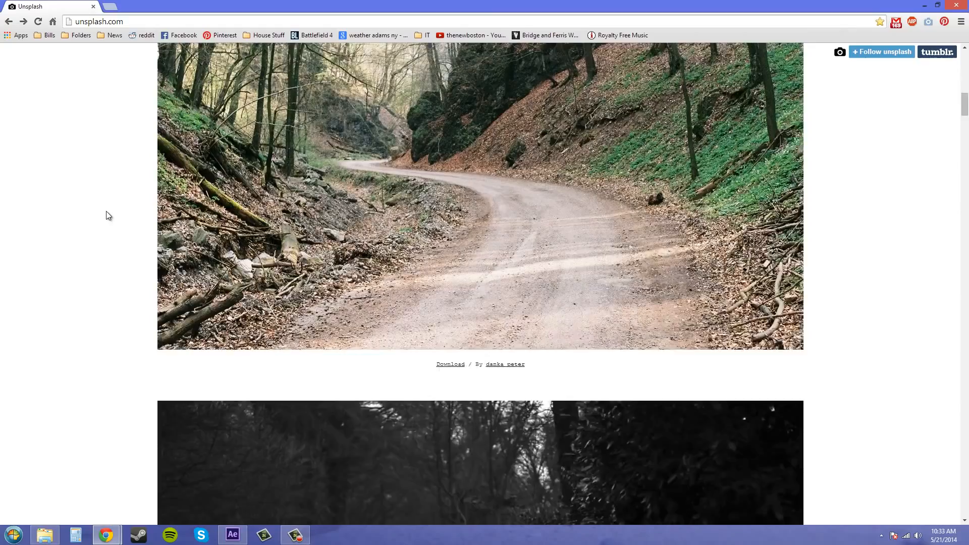
scroll(107, 210, "up", 7)
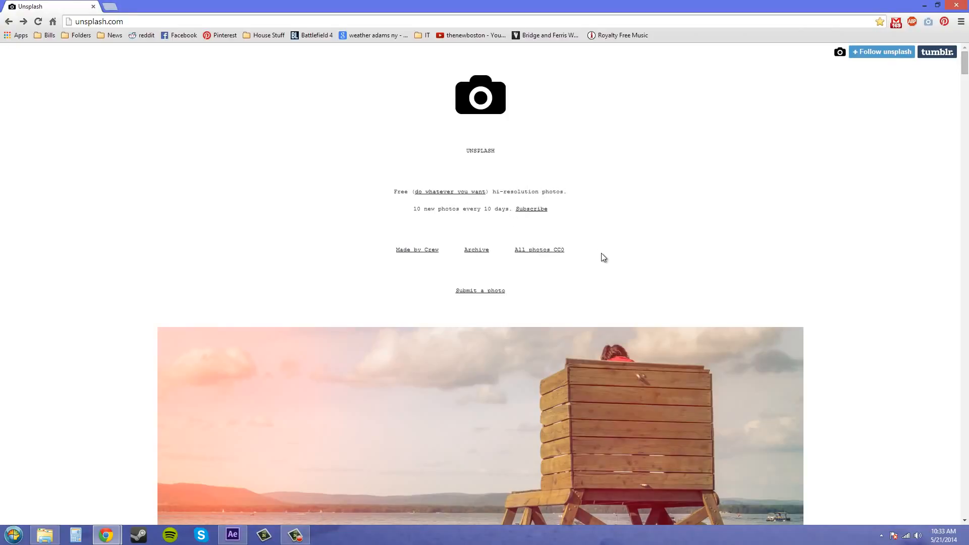
scroll(733, 210, "down", 3)
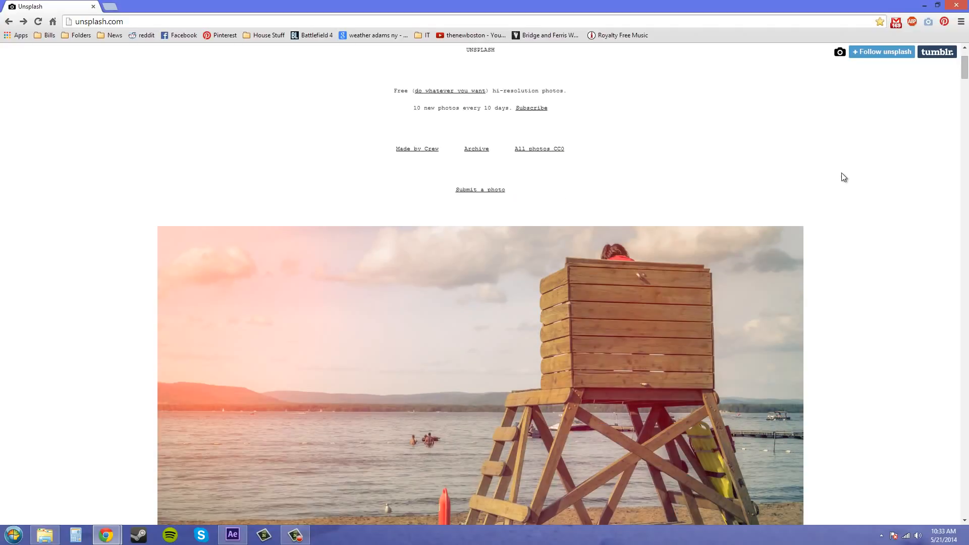
scroll(842, 181, "down", 1)
scroll(877, 166, "down", 12)
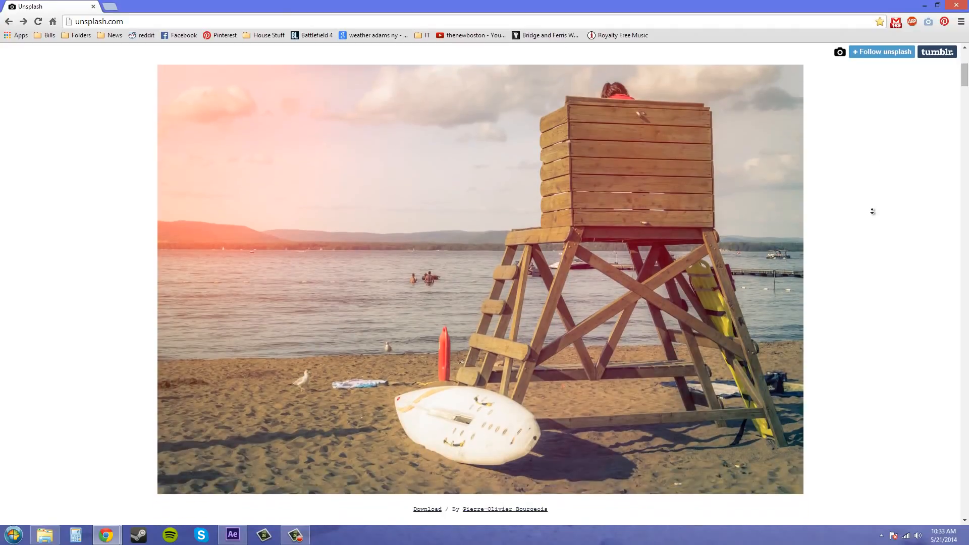
scroll(878, 217, "down", 19)
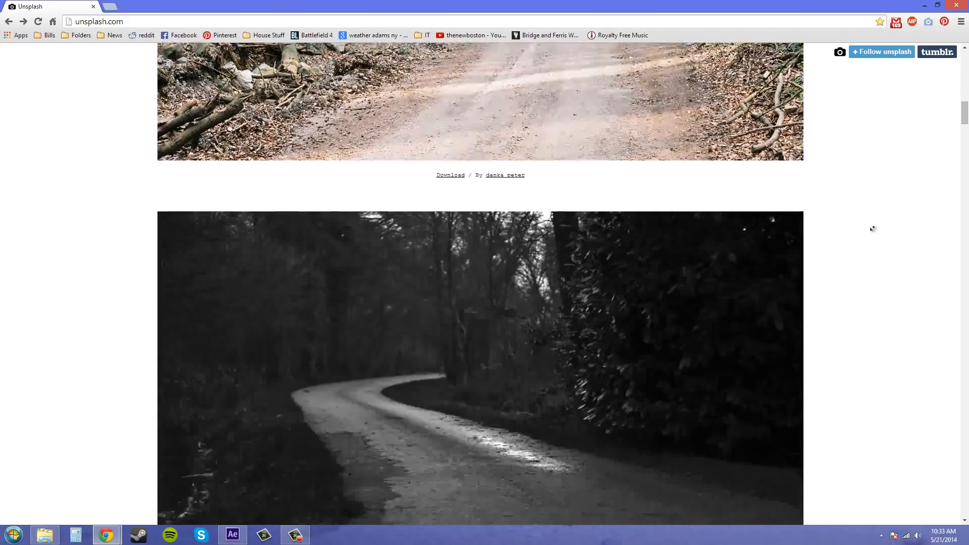
scroll(874, 232, "down", 20)
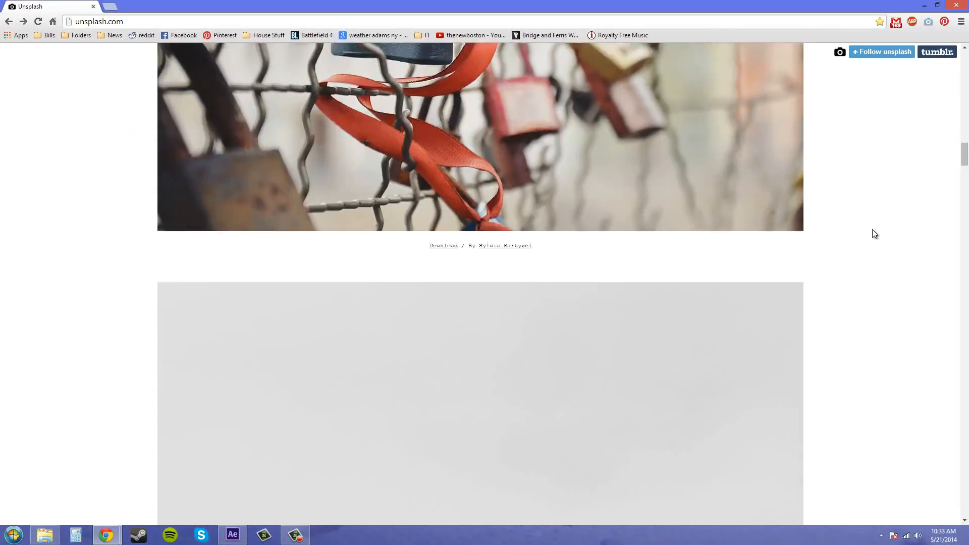
scroll(870, 233, "down", 17)
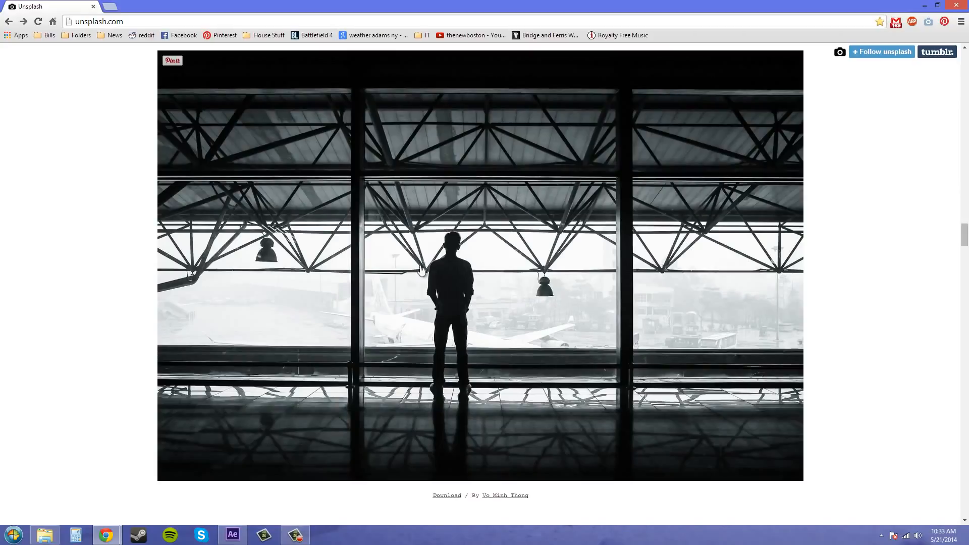
mouse_move(935, 16)
left_click(930, 8)
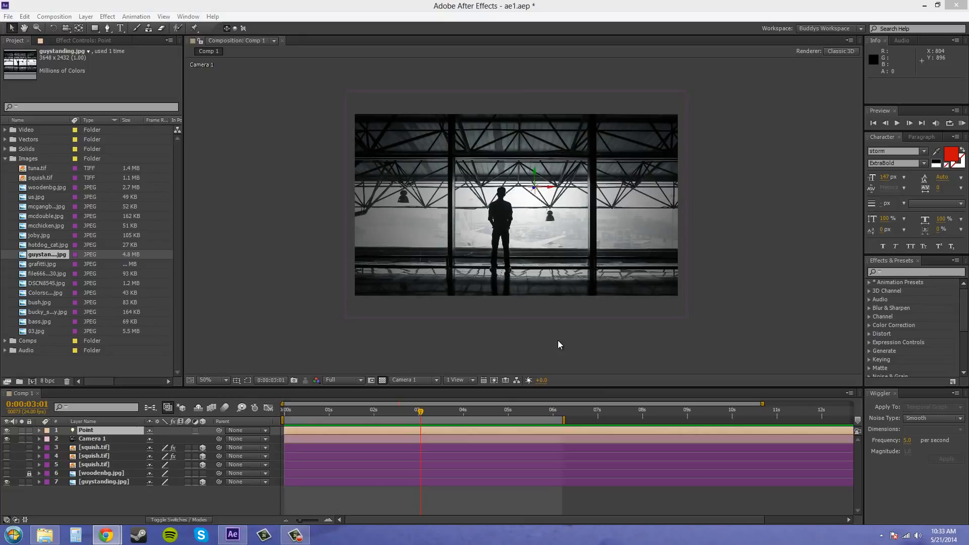
Select the Point layer, start and cancel a new Light layer, and pan the hangar at 100%
left_click(87, 439)
left_click(89, 432)
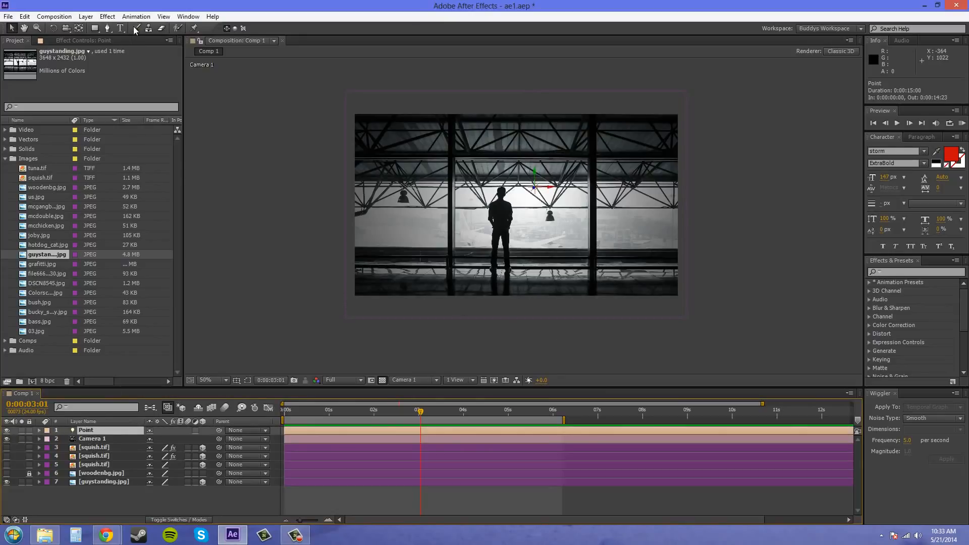
left_click(85, 17)
left_click(213, 17)
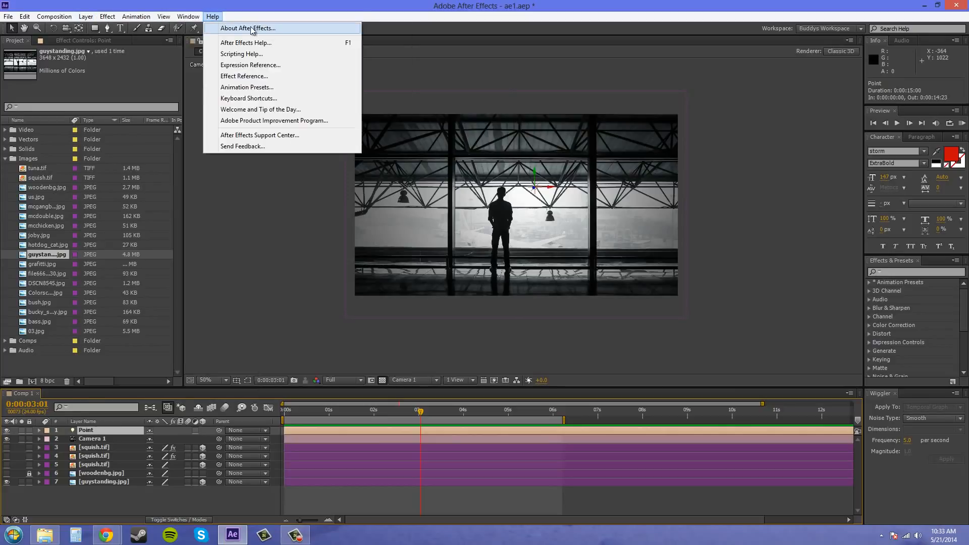
mouse_move(85, 16)
mouse_move(166, 27)
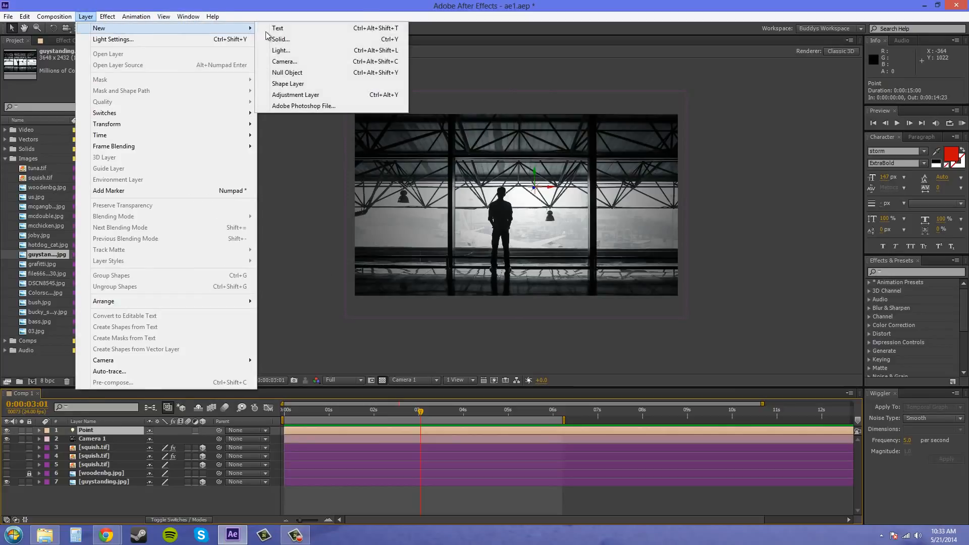
left_click(287, 50)
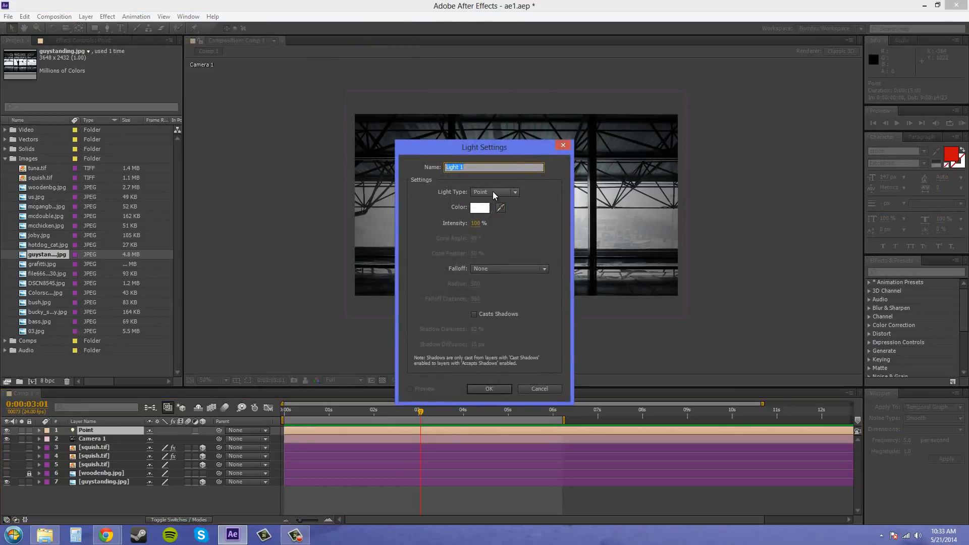
left_click(547, 389)
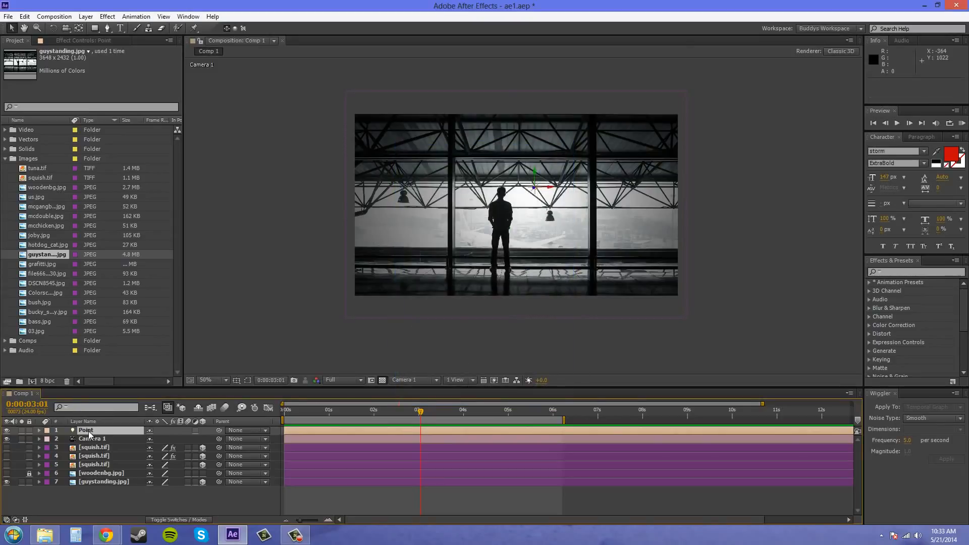
scroll(665, 302, "up", 1)
left_click_drag(557, 300, 620, 298)
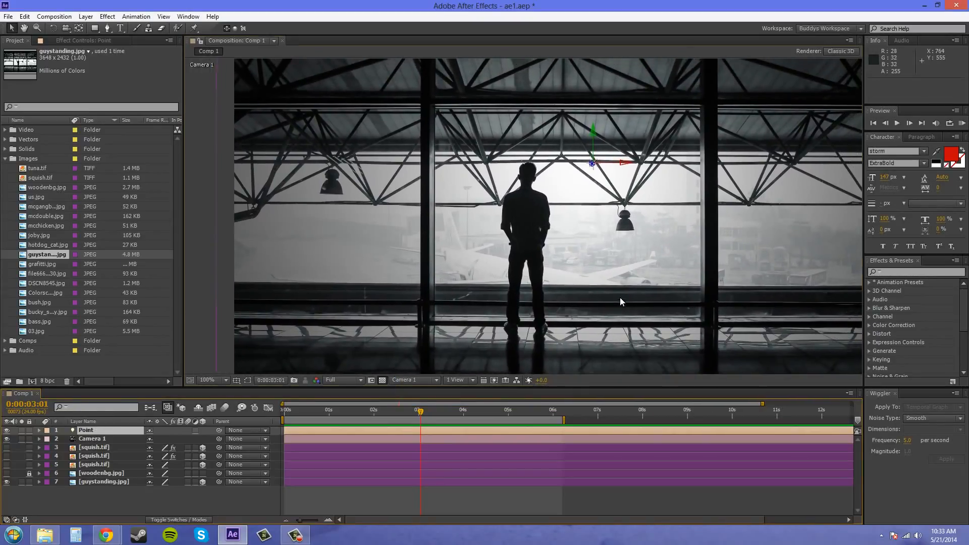
Open the Point light's Light Settings and move the dialog left, off the hangar photo
double_click(101, 432)
left_click_drag(494, 153, 145, 157)
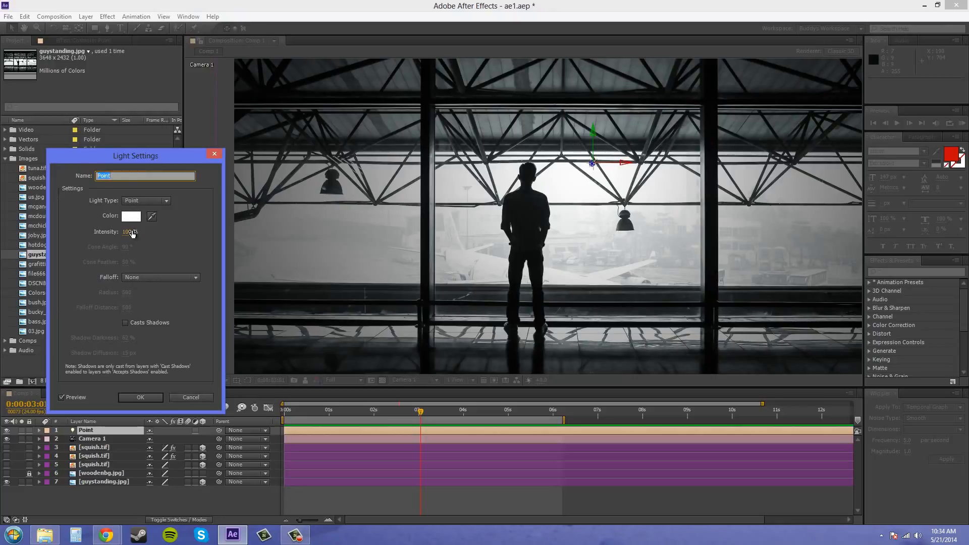
Give the Point light a muted blue-violet colour (8081A7) and lower its intensity to about 91%
left_click(132, 215)
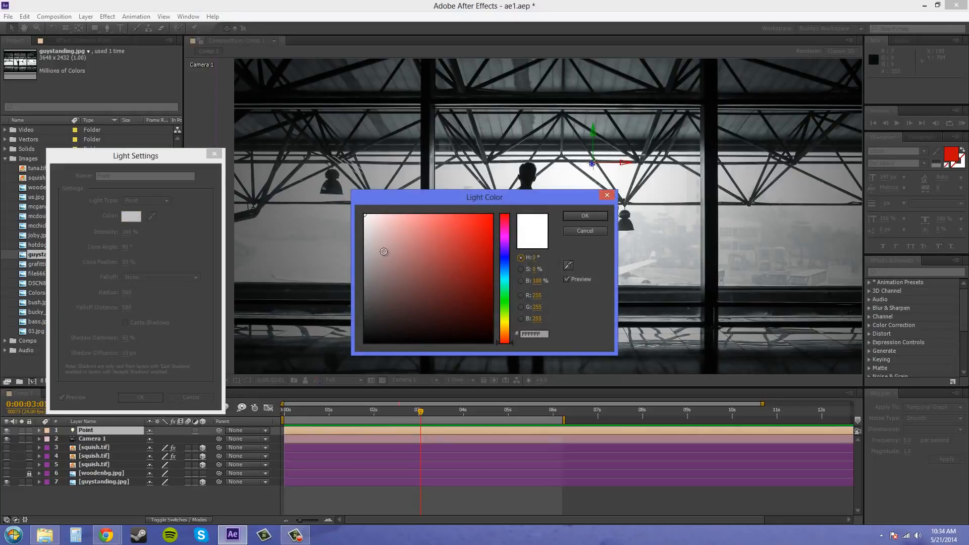
left_click(507, 270)
left_click_drag(507, 269, 506, 270)
mouse_move(393, 232)
left_mouse_down()
mouse_move(429, 223)
mouse_move(400, 221)
mouse_move(394, 258)
left_mouse_up()
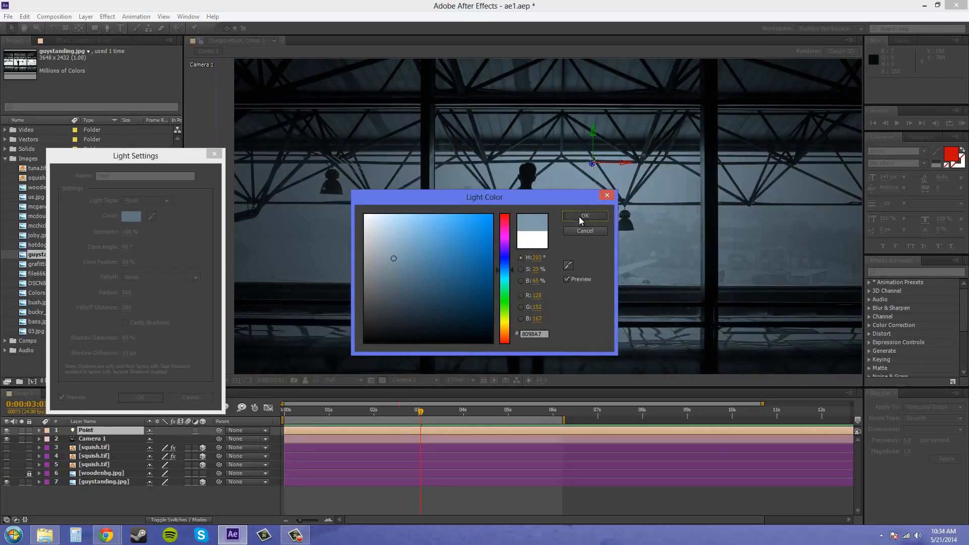
left_click(580, 216)
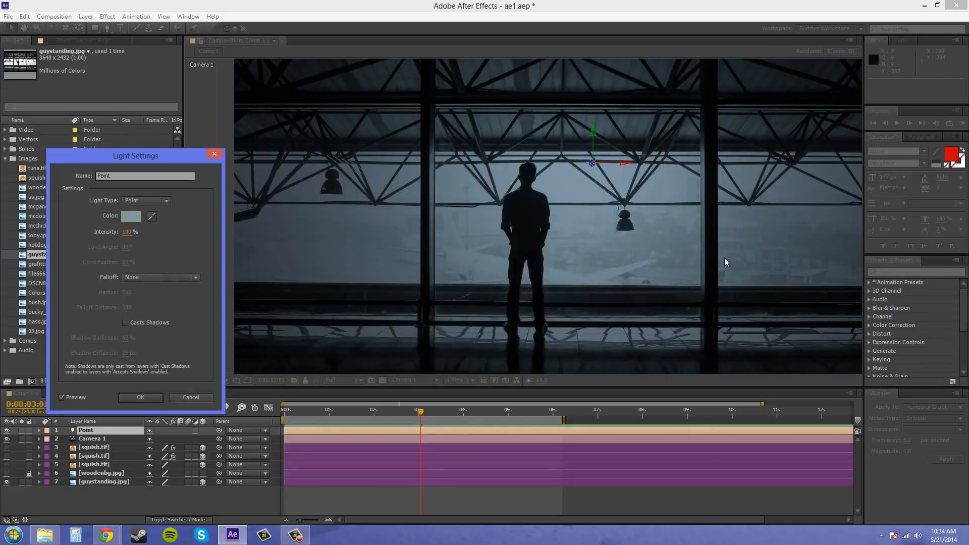
left_click(131, 216)
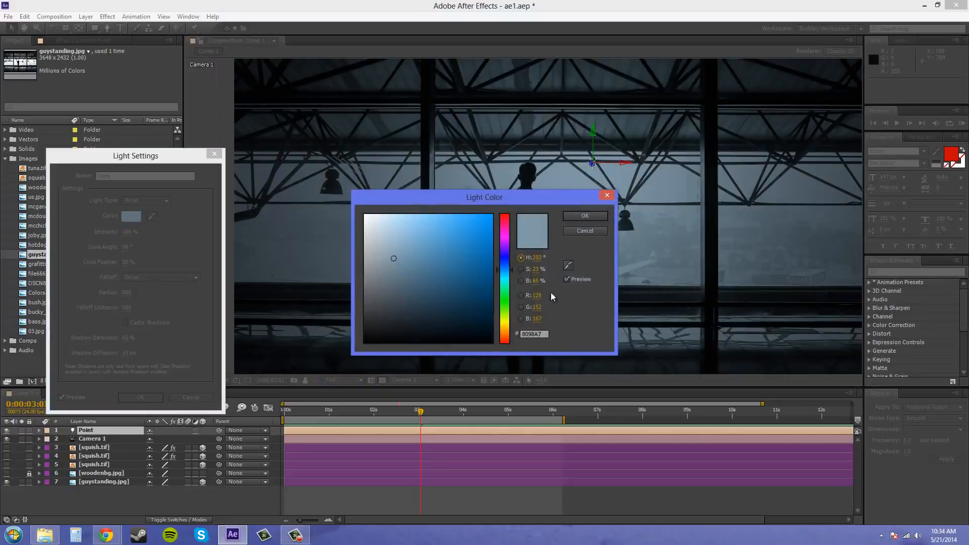
left_click_drag(510, 254, 505, 258)
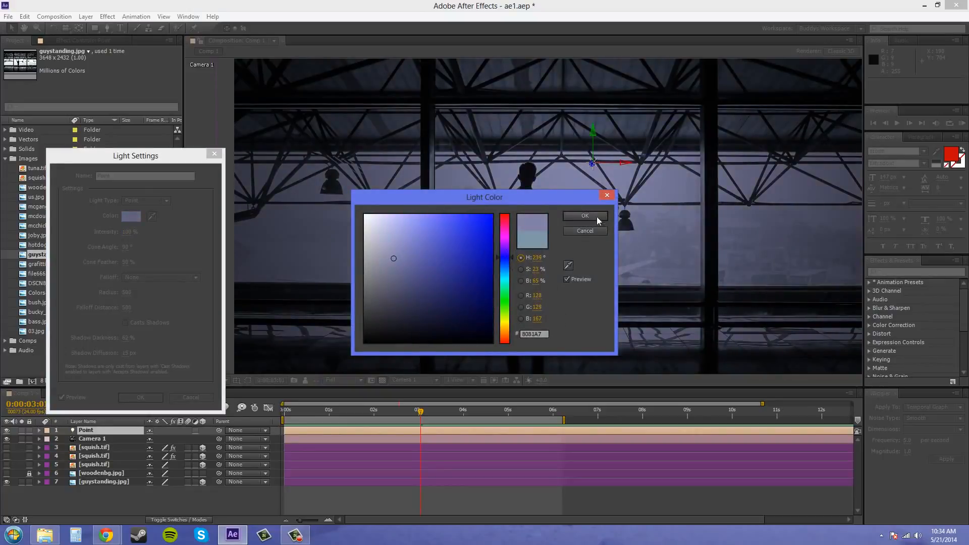
left_click(597, 216)
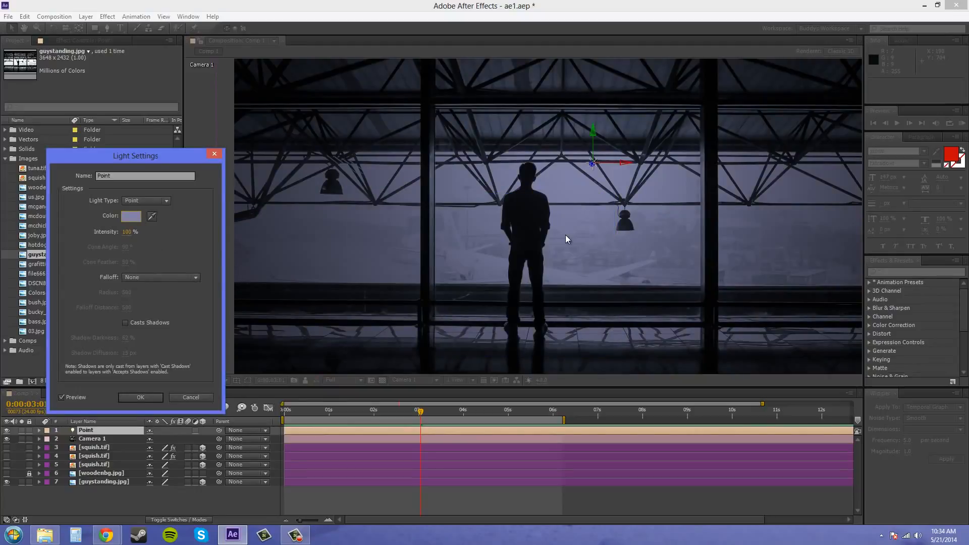
left_click_drag(126, 232, 41, 225)
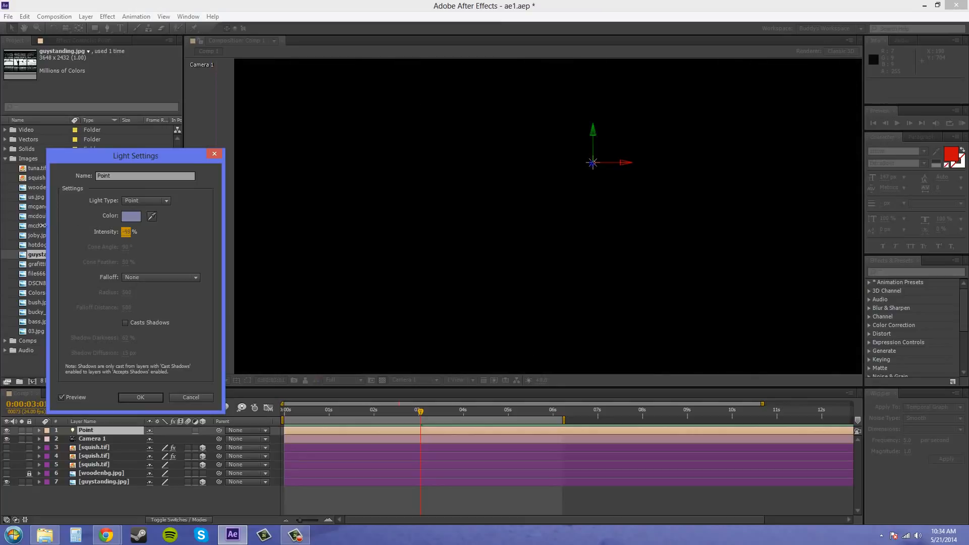
Drop the light intensity to 0, then reopen Light Settings and raise intensity to 148%
left_click(127, 233)
type("0")
key("Return")
double_click(98, 432)
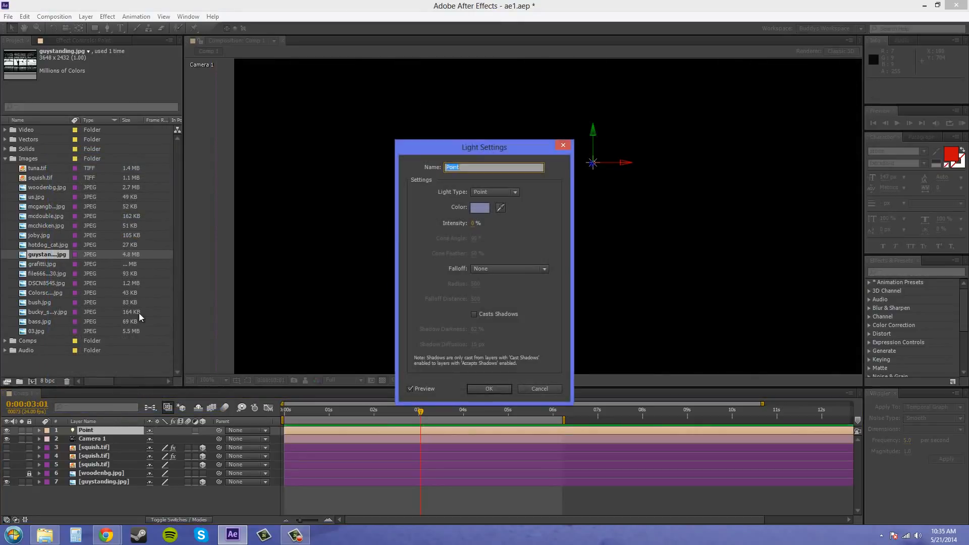
left_click_drag(471, 229, 573, 230)
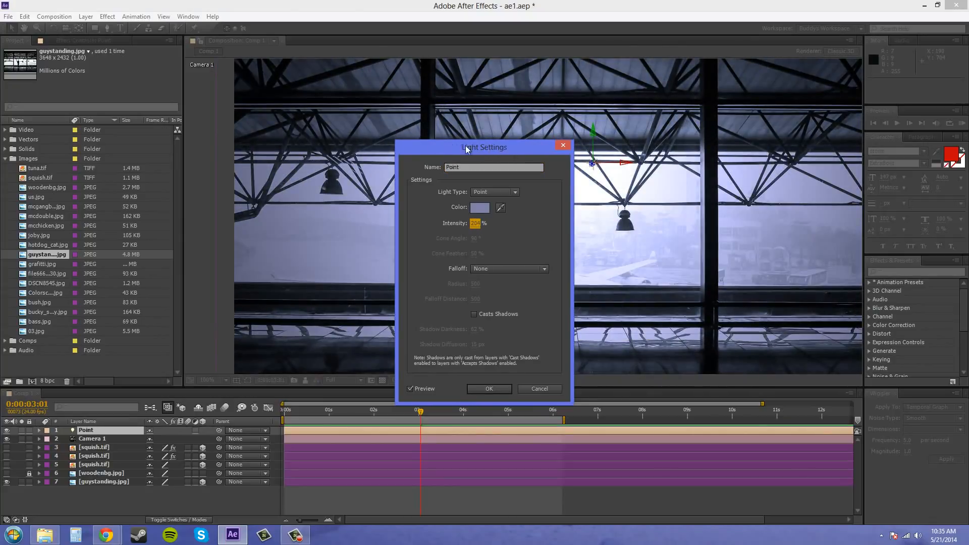
left_click_drag(474, 150, 112, 140)
mouse_move(114, 212)
left_mouse_down()
mouse_move(171, 211)
mouse_move(95, 213)
left_mouse_up()
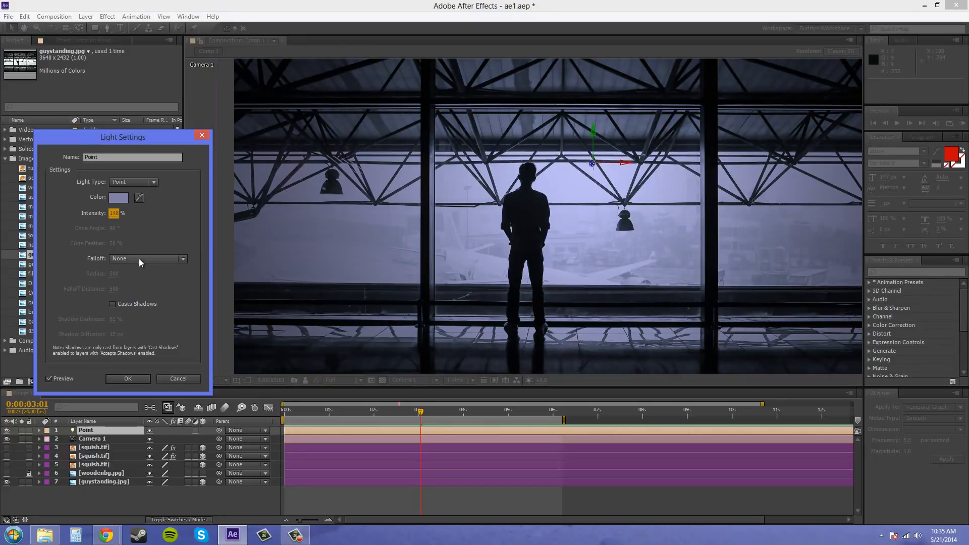
Give the light Smooth falloff with radius 500 and falloff distance 500, and apply it
left_click(139, 259)
left_click(135, 282)
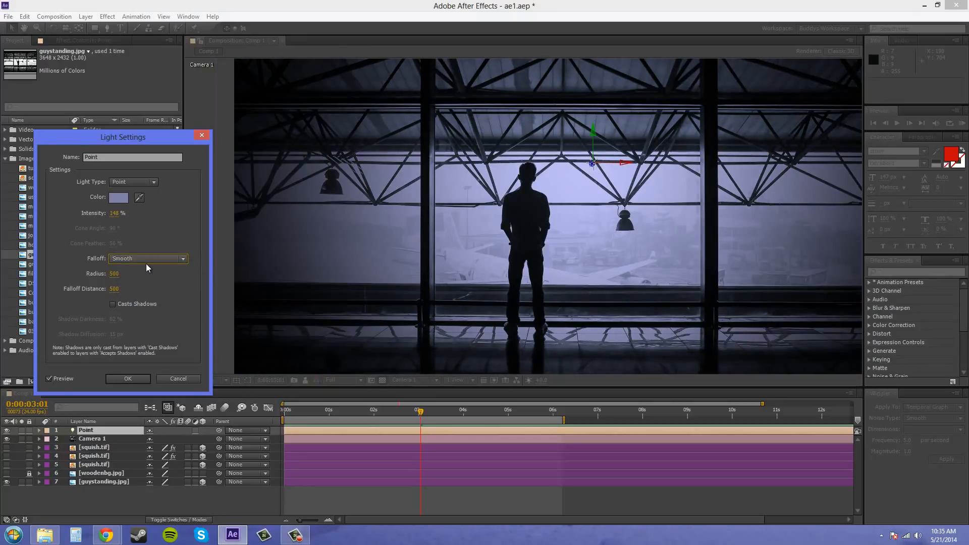
left_click_drag(114, 274, 27, 271)
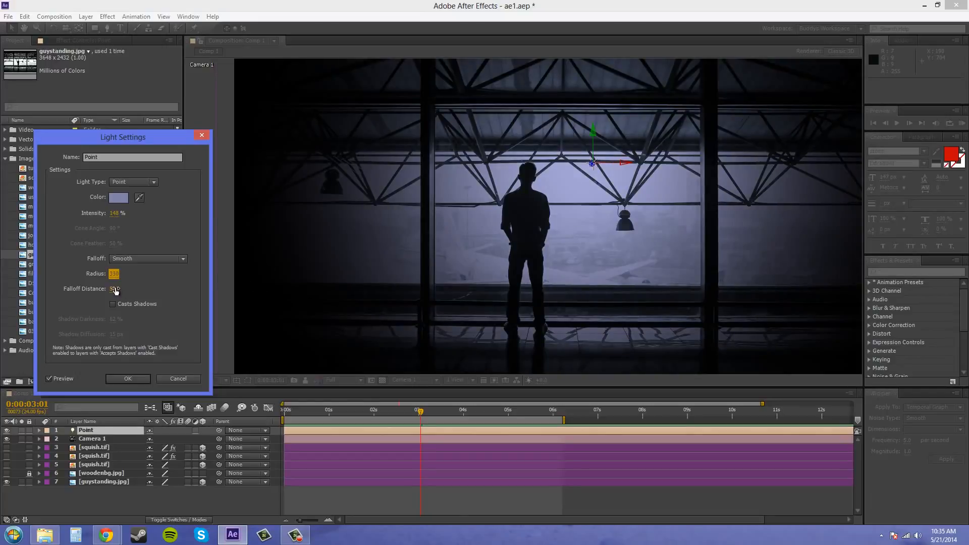
mouse_move(114, 289)
left_mouse_down()
mouse_move(159, 285)
mouse_move(113, 286)
mouse_move(122, 287)
left_mouse_up()
left_click(116, 273)
type("500")
left_click(114, 289)
type("500")
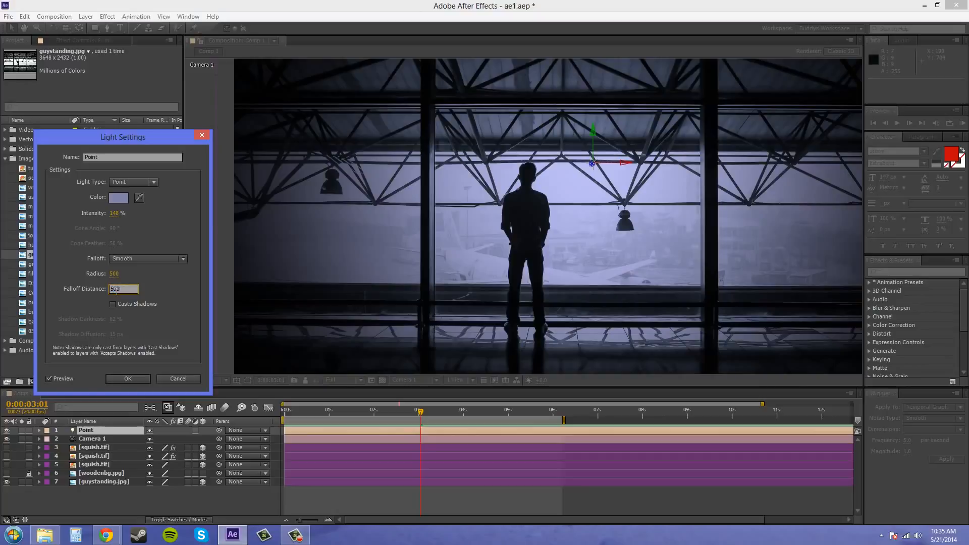
key("Return")
left_click(137, 376)
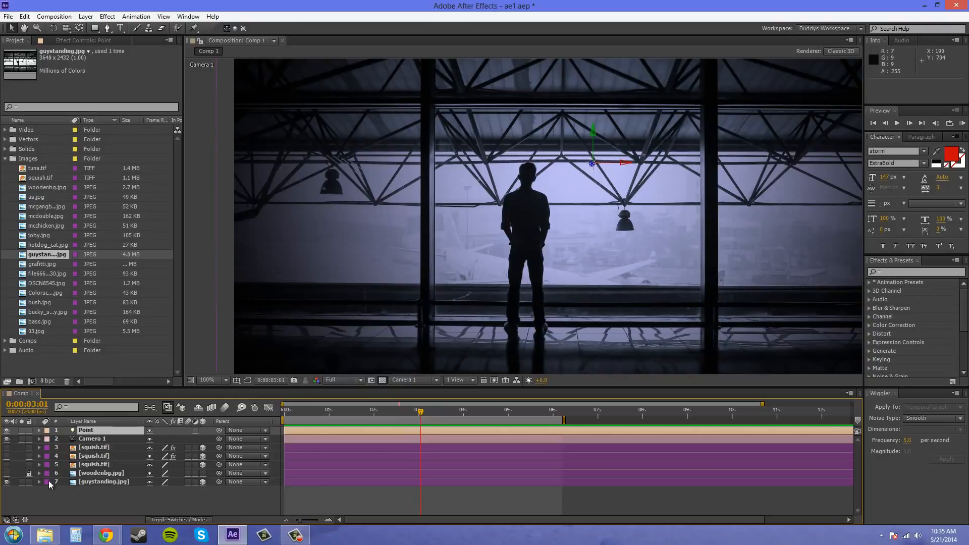
Check guystanding.jpg's Material Options, then switch on the squish.tif monster layer
left_click(105, 482)
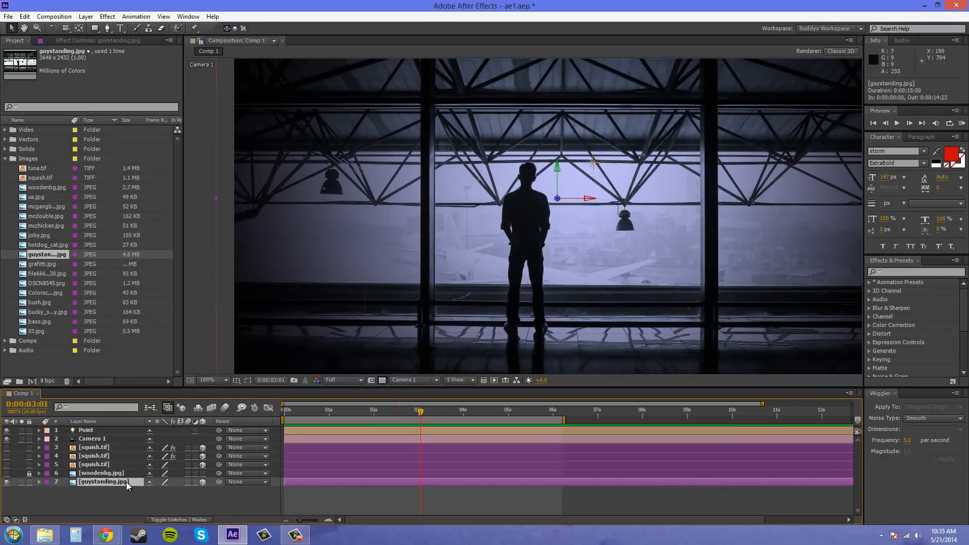
left_click(39, 482)
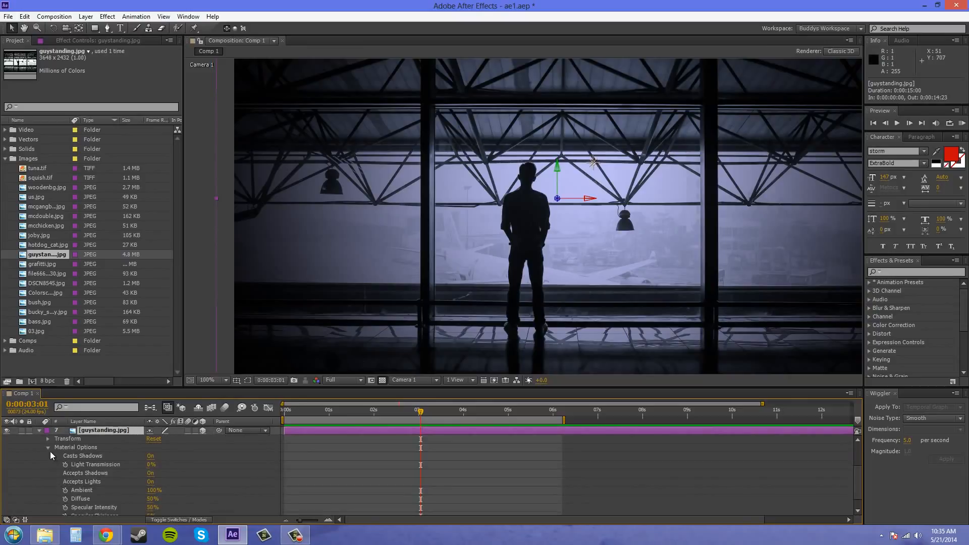
scroll(84, 454, "down", 1)
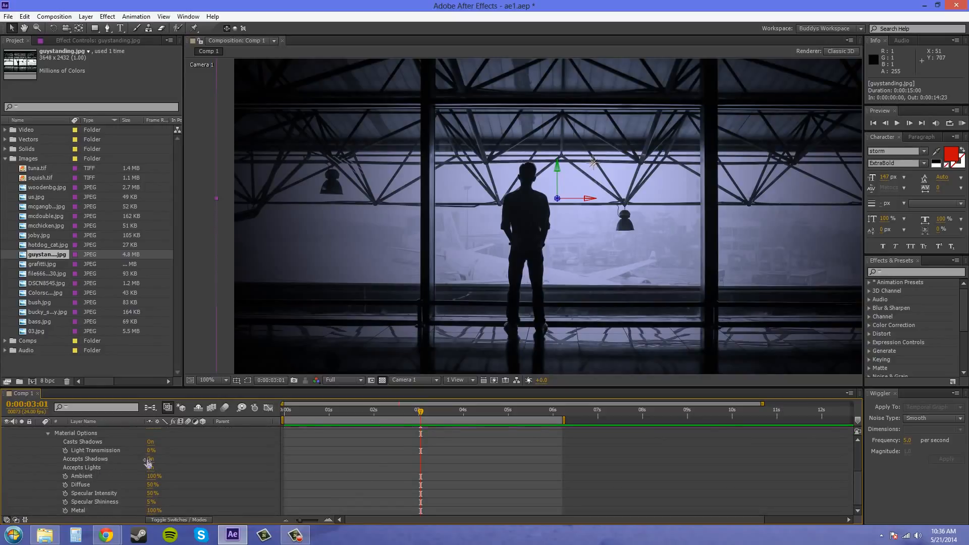
scroll(104, 478, "up", 2)
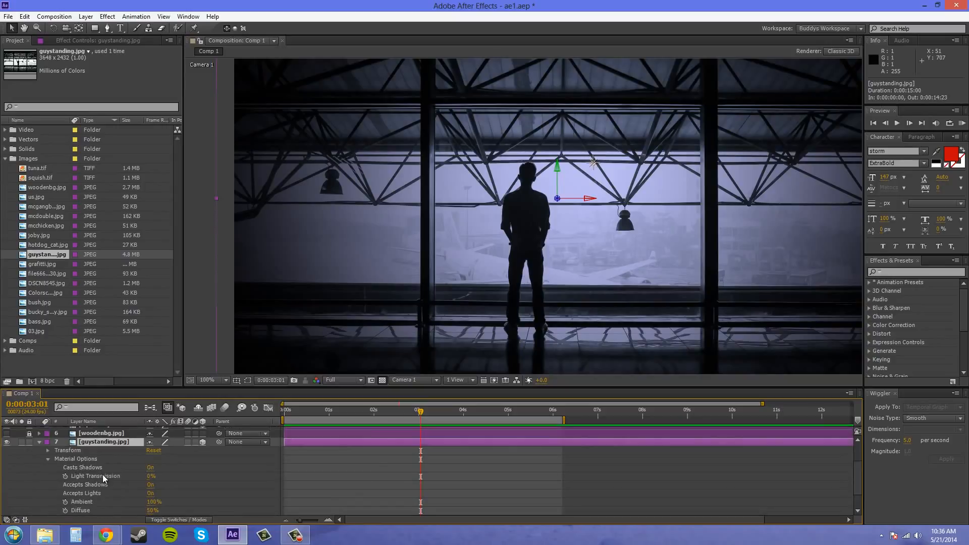
scroll(76, 472, "up", 3)
left_click(39, 482)
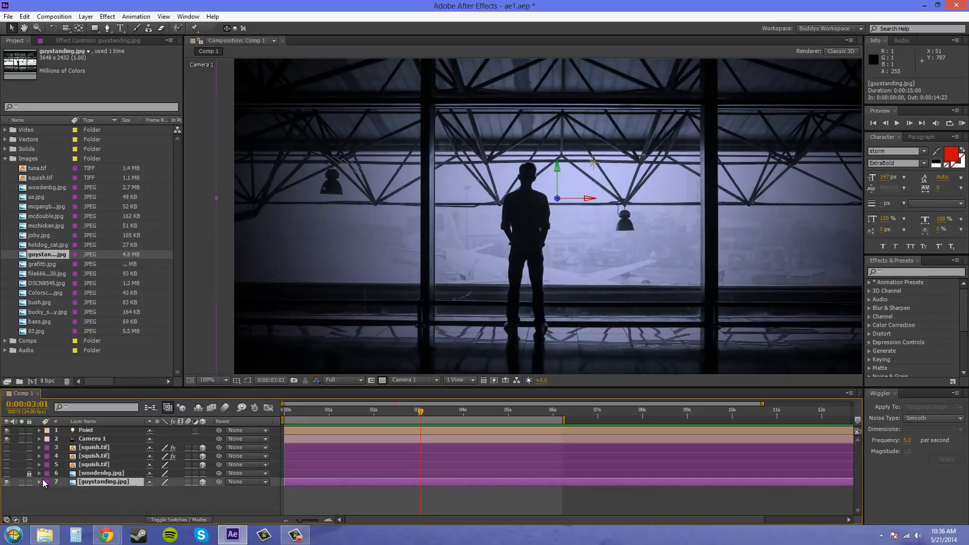
left_click(6, 465)
scroll(553, 219, "down", 2)
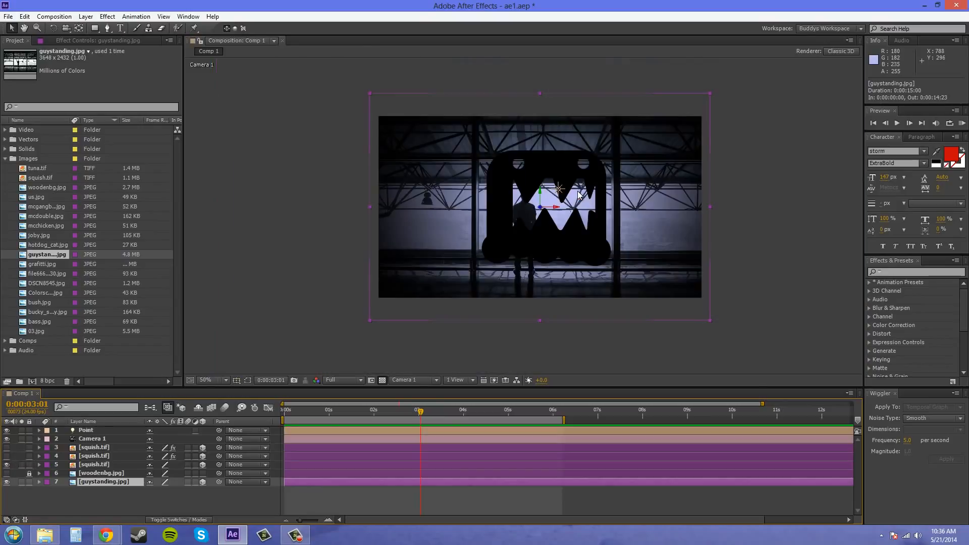
scroll(552, 204, "up", 2)
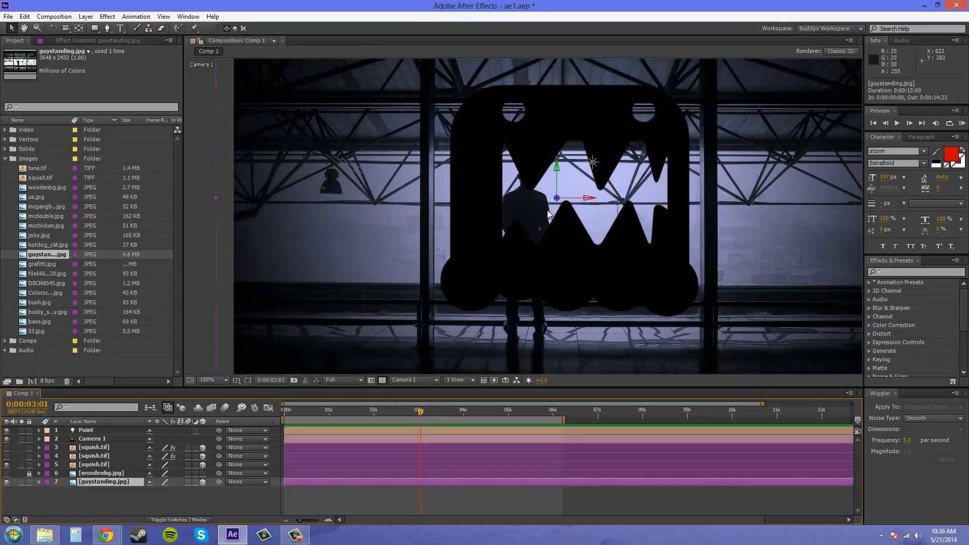
scroll(528, 231, "down", 4)
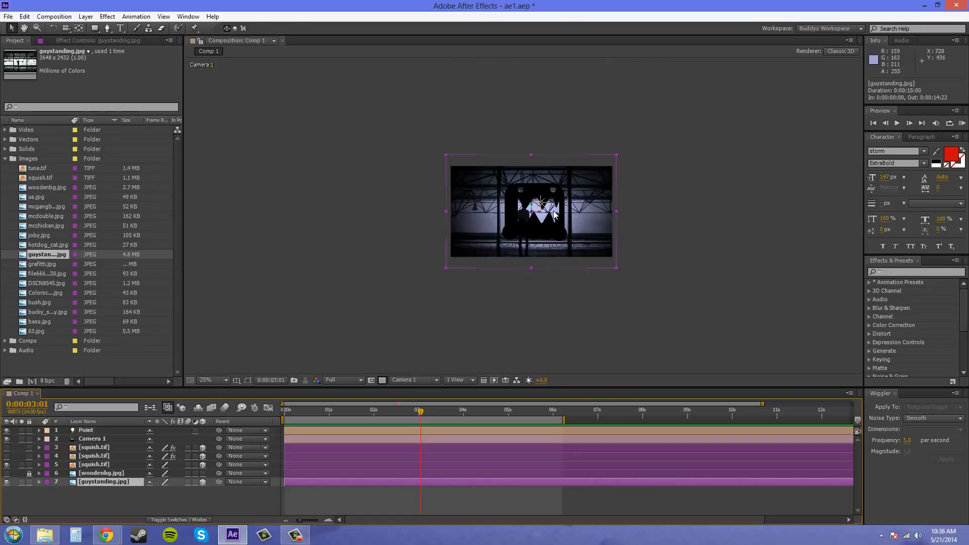
scroll(512, 218, "up", 2)
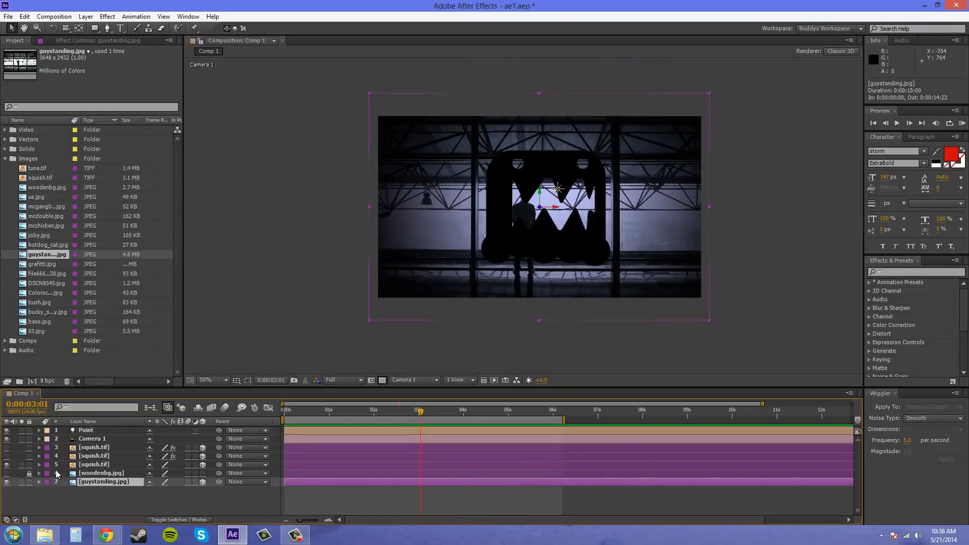
left_click(39, 464)
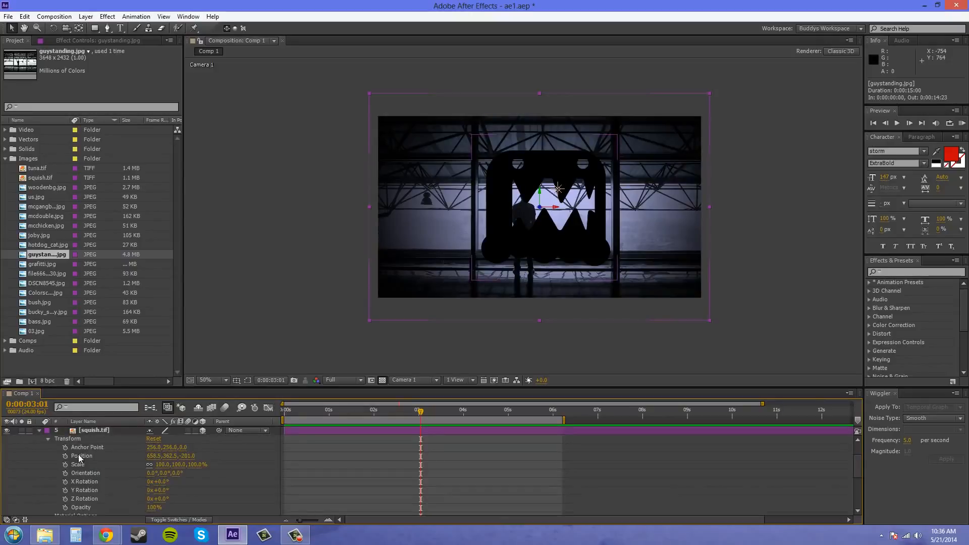
left_click(47, 438)
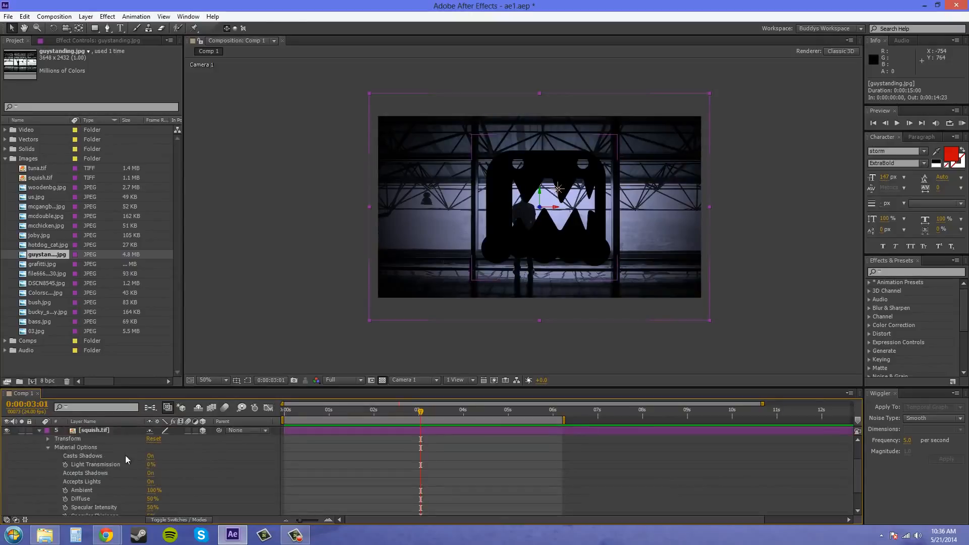
scroll(38, 447, "up", 1)
left_click(40, 458)
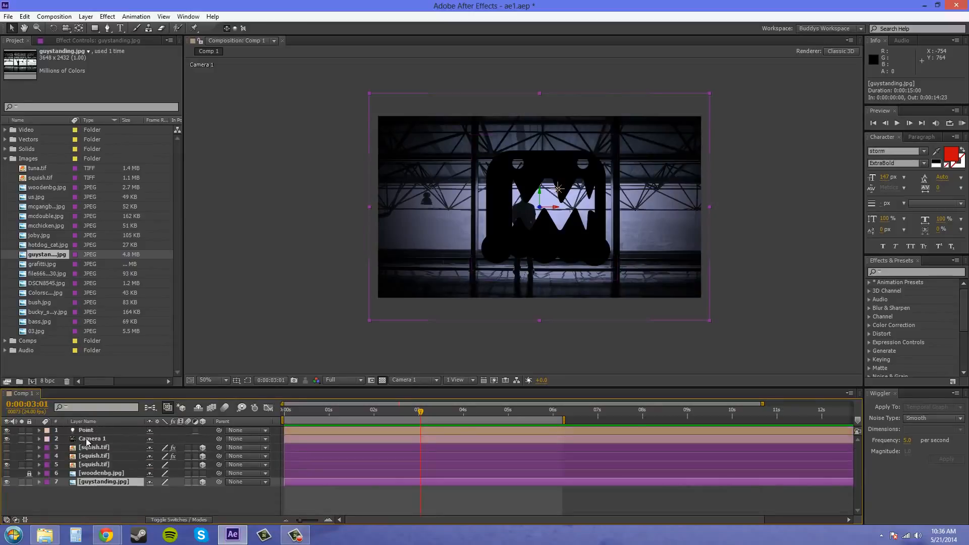
Expand the Point light's Light Options and turn on Casts Shadows
left_click(38, 431)
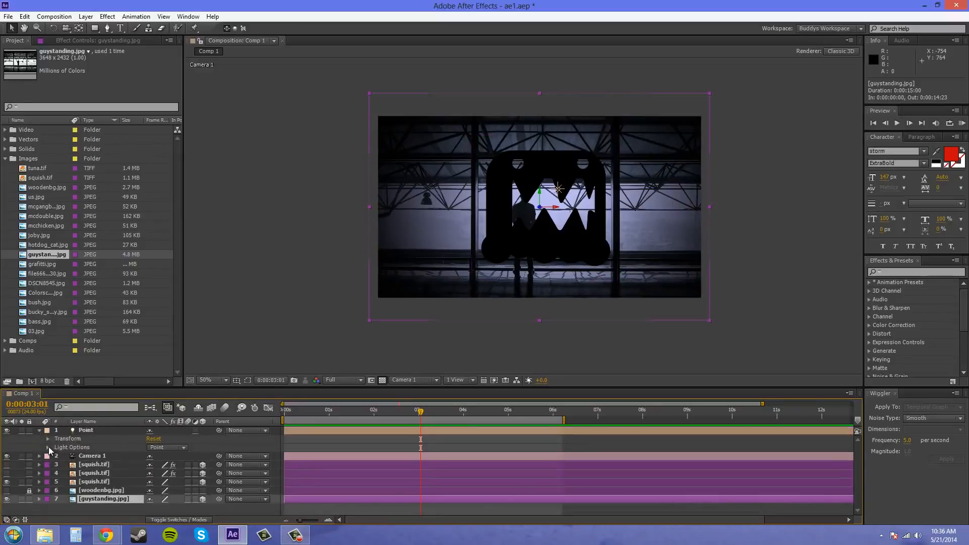
left_click(48, 447)
scroll(100, 471, "down", 2)
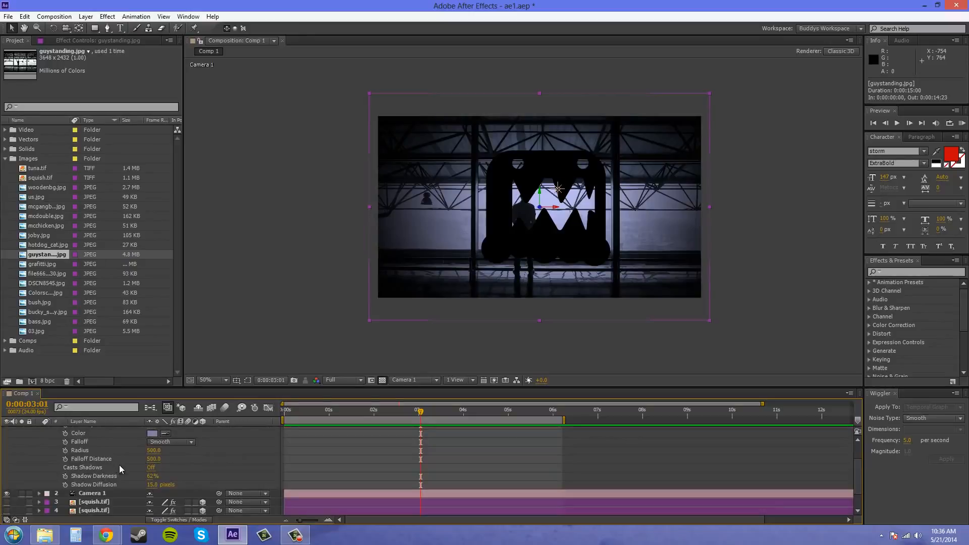
scroll(132, 475, "up", 1)
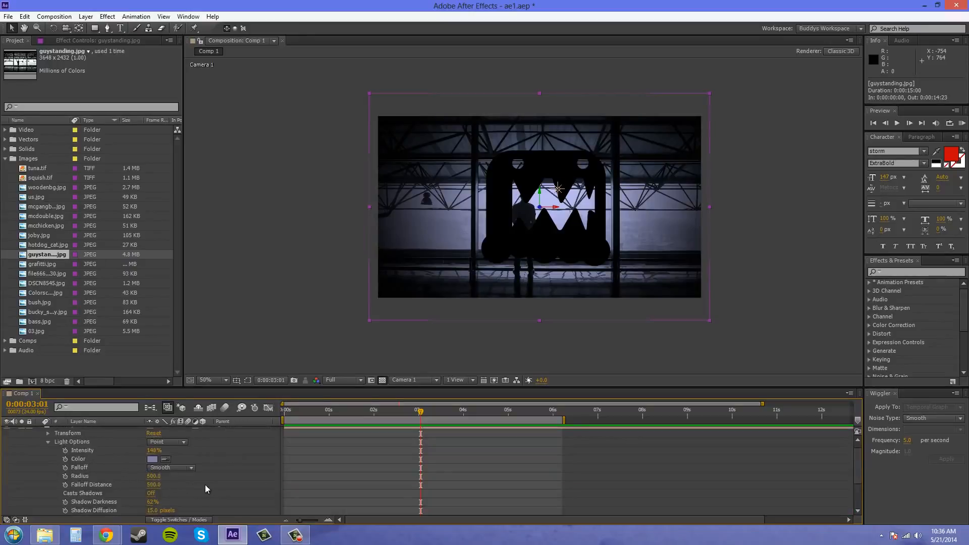
left_click(151, 494)
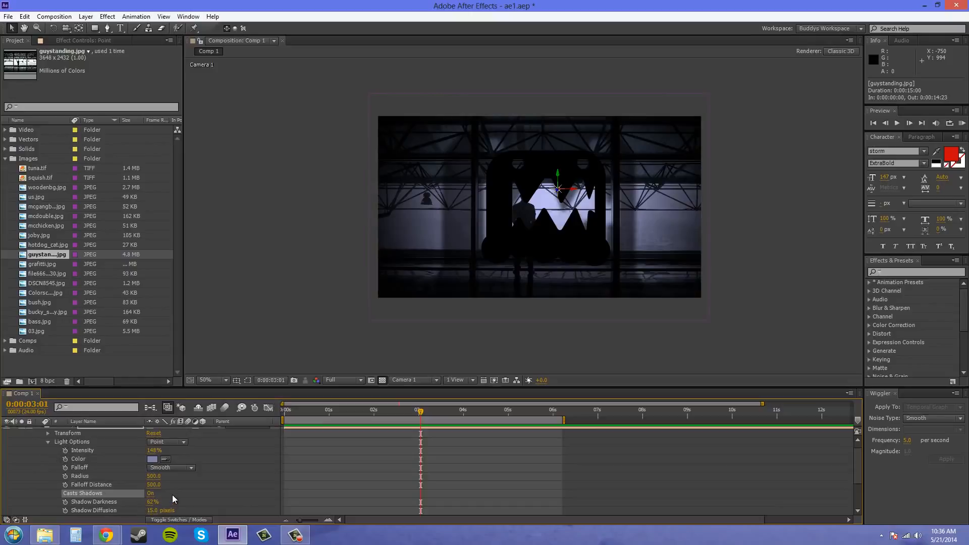
Set Shadow Darkness to 100% and collapse the Light Options
scroll(171, 495, "down", 3)
mouse_move(152, 477)
left_mouse_down()
mouse_move(142, 474)
mouse_move(167, 476)
left_mouse_up()
left_click(150, 477)
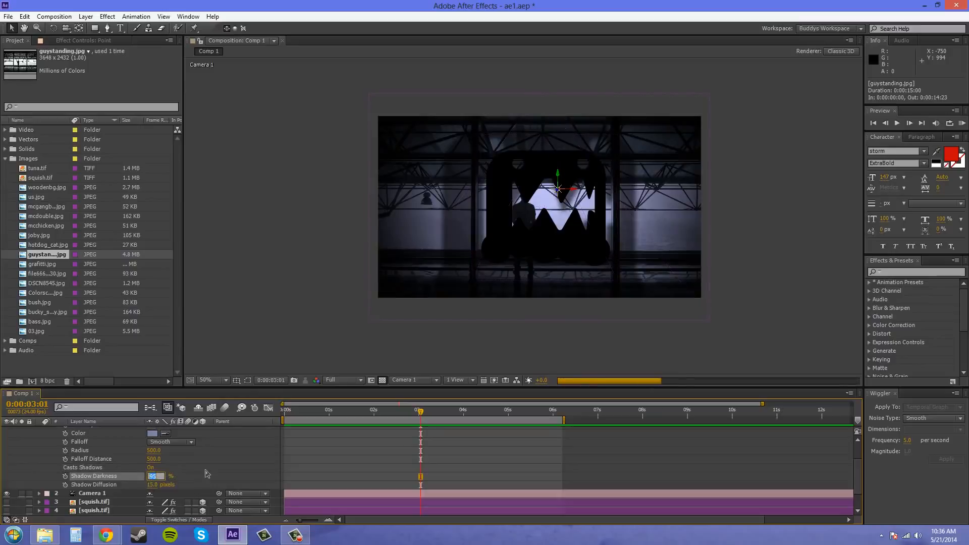
type("100")
left_click(176, 463)
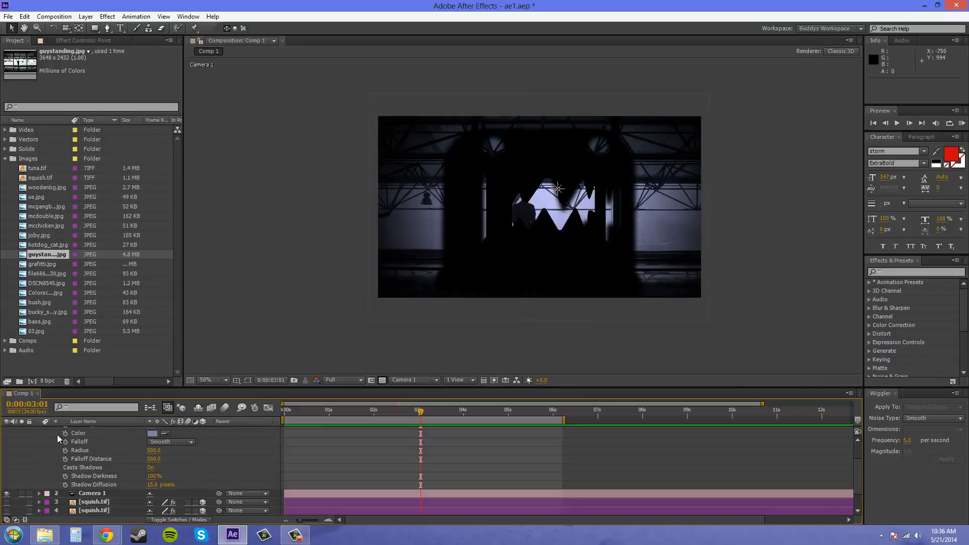
scroll(71, 468, "up", 2)
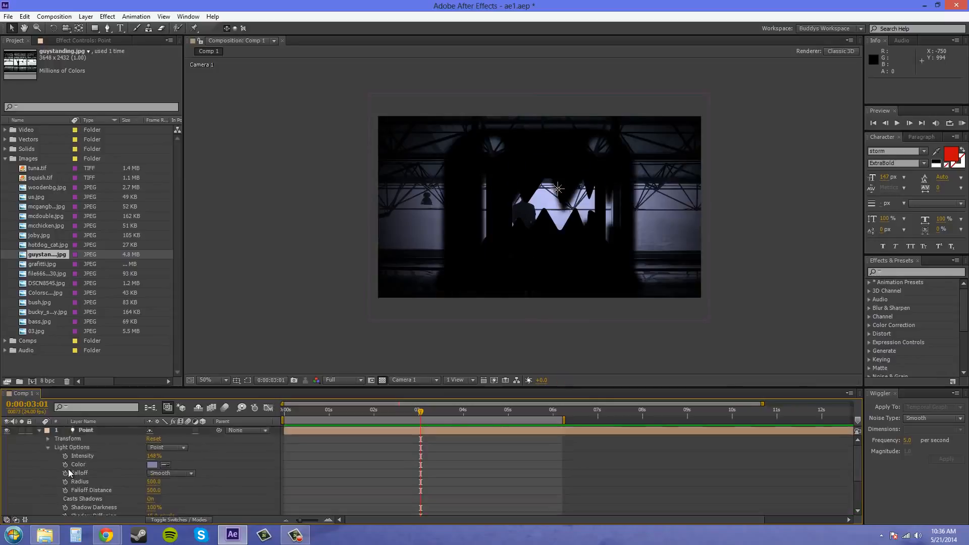
left_click(47, 447)
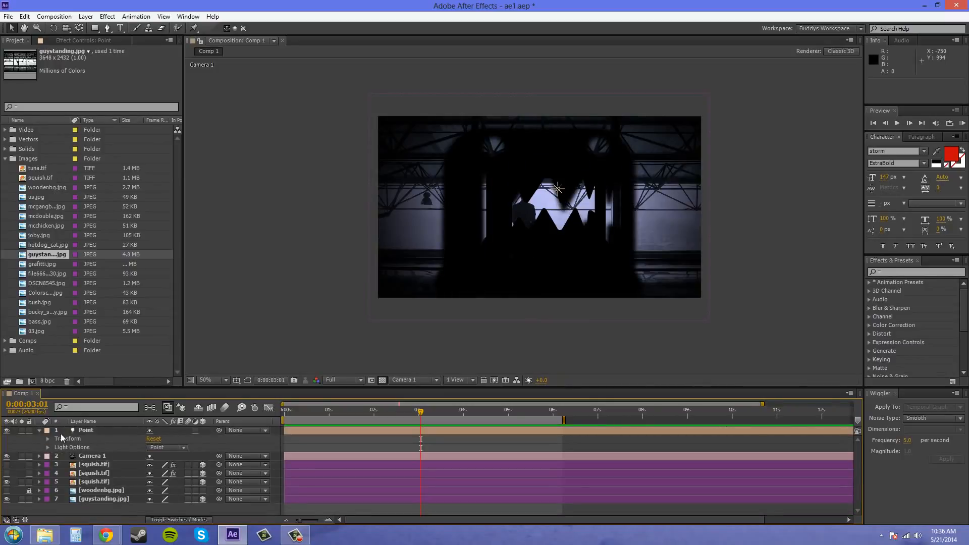
Uncheck Casts Shadows in the Point light's Light Settings and confirm with OK
double_click(84, 431)
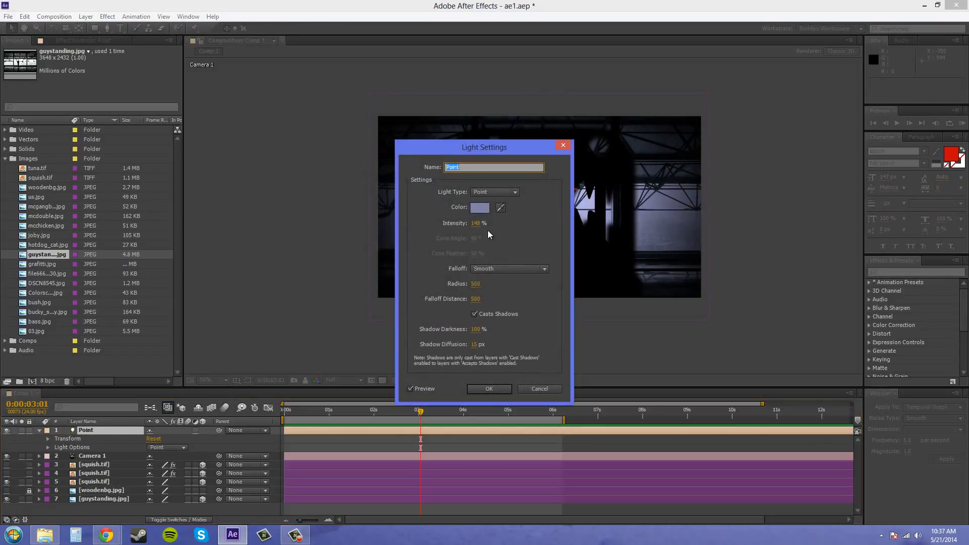
left_click(474, 314)
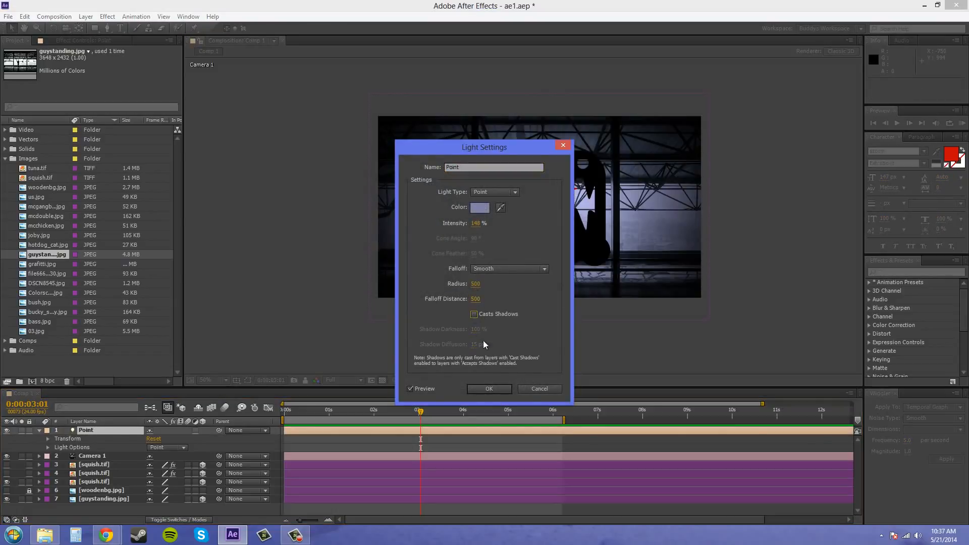
left_click(487, 387)
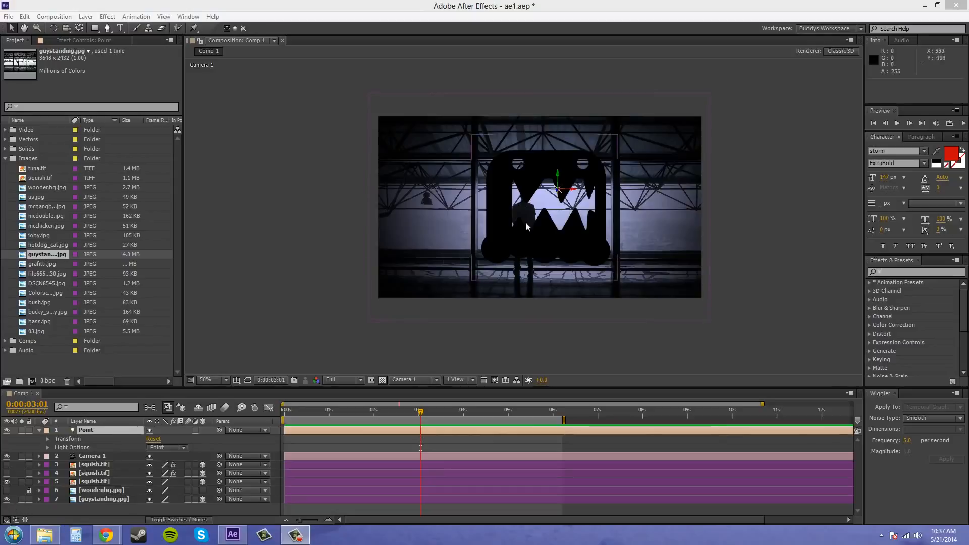
Hide the squish.tif monster layer and split the viewer into 2 Views - Horizontal
left_click(6, 482)
scroll(583, 231, "up", 2)
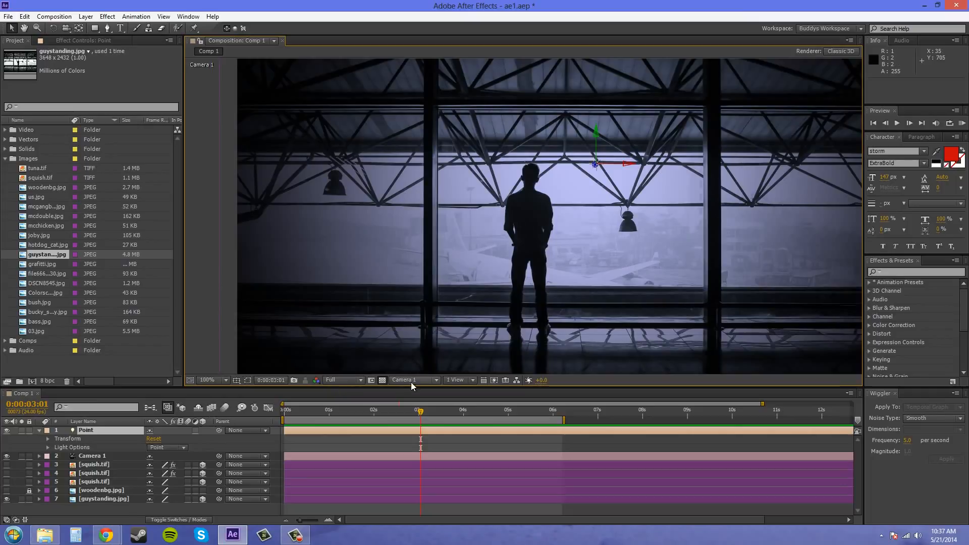
left_click(449, 381)
left_click(483, 404)
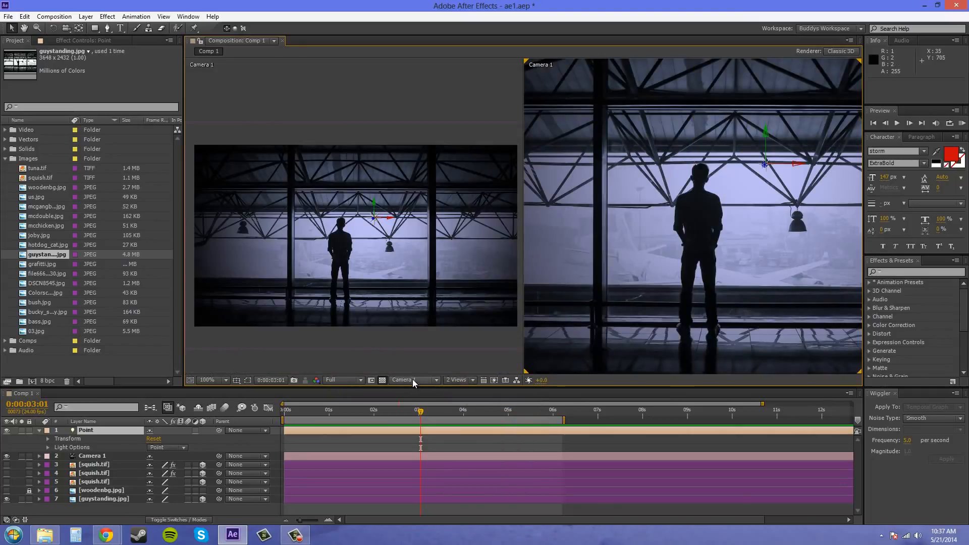
Set the left view to Top and select the Point light
left_click(392, 362)
left_click(405, 380)
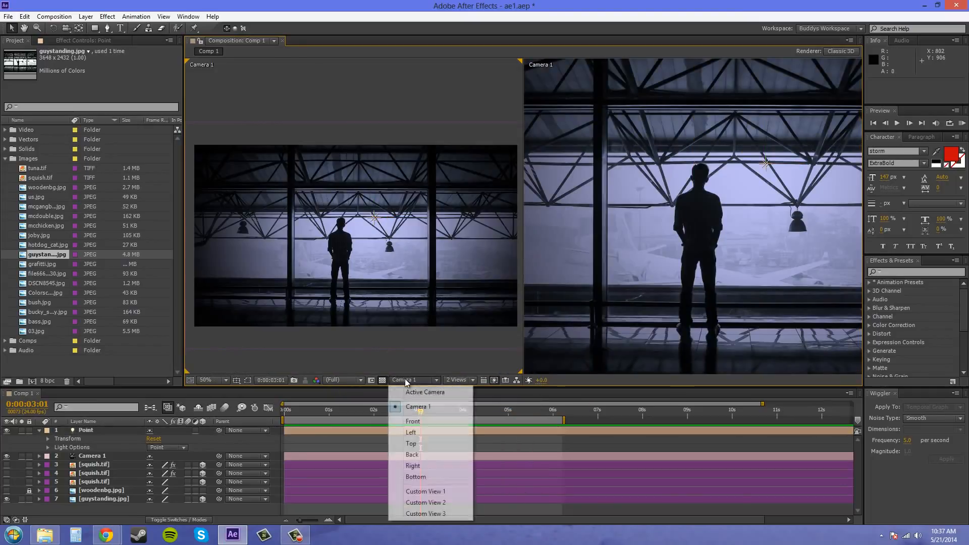
left_click(416, 443)
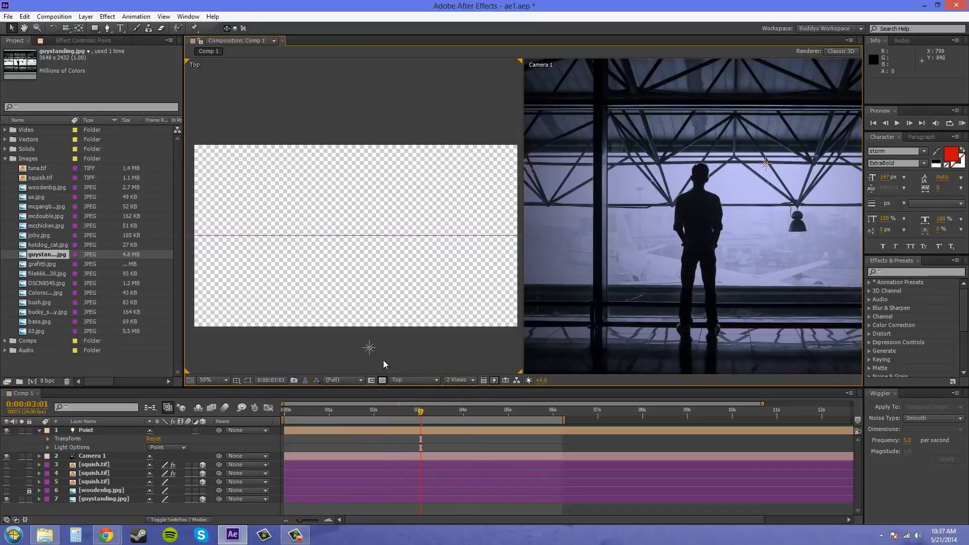
left_click(369, 348)
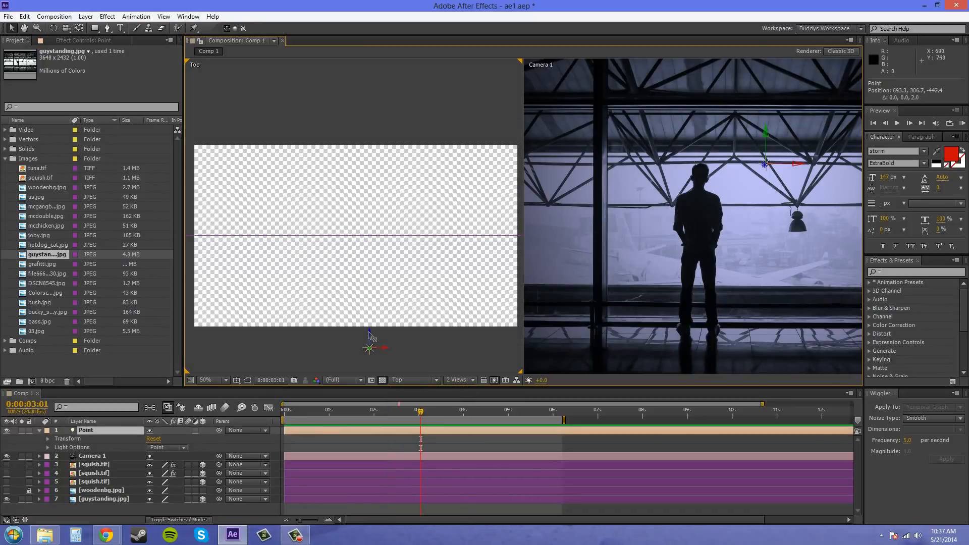
In the Top view, drag the light's Z-axis toward the photo, then check the Camera 1 view
left_click_drag(370, 333, 382, 224)
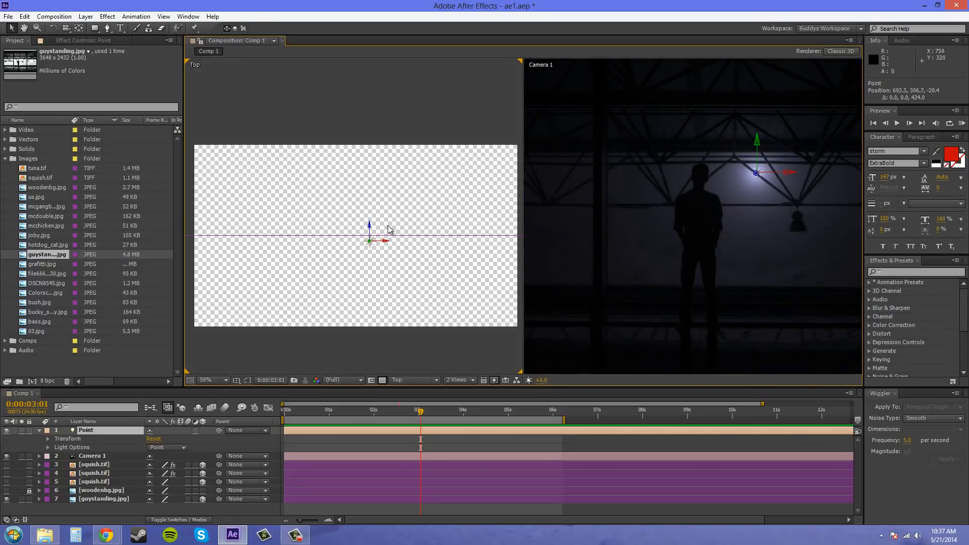
scroll(740, 217, "down", 1)
mouse_move(751, 246)
left_mouse_down()
mouse_move(721, 254)
mouse_move(739, 257)
left_mouse_up()
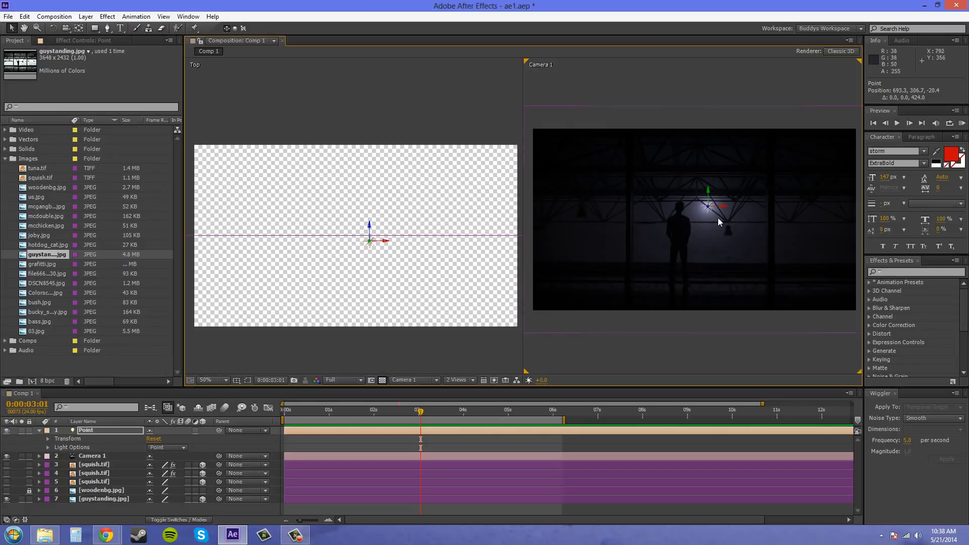
scroll(718, 217, "up", 1)
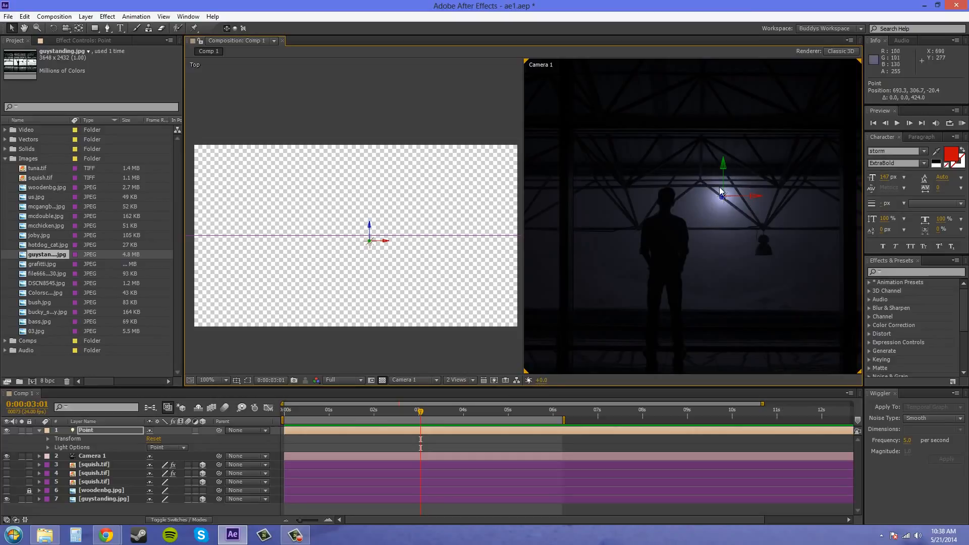
scroll(724, 198, "down", 1)
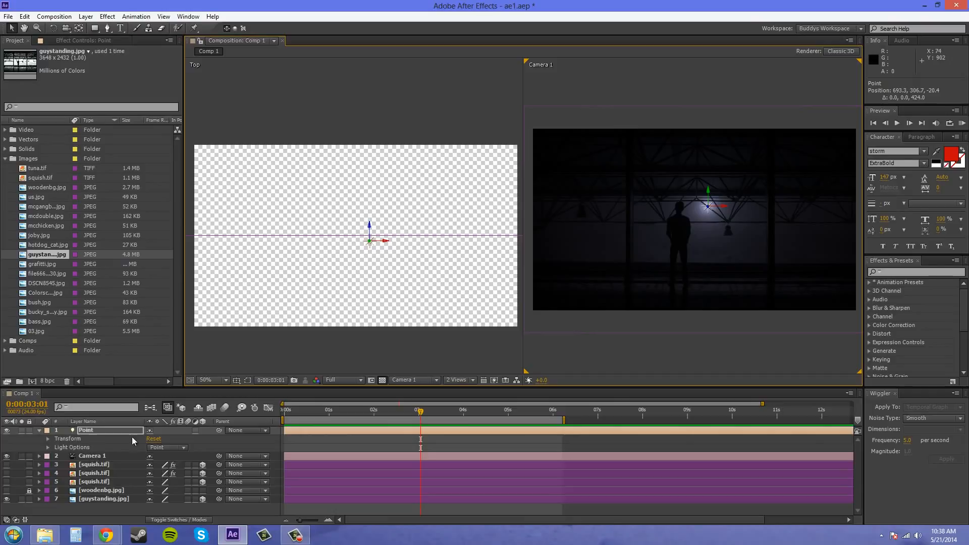
Set the Point light's Intensity to 100%, then scrub it down to 56%
left_click(47, 447)
left_click(154, 450)
type("100")
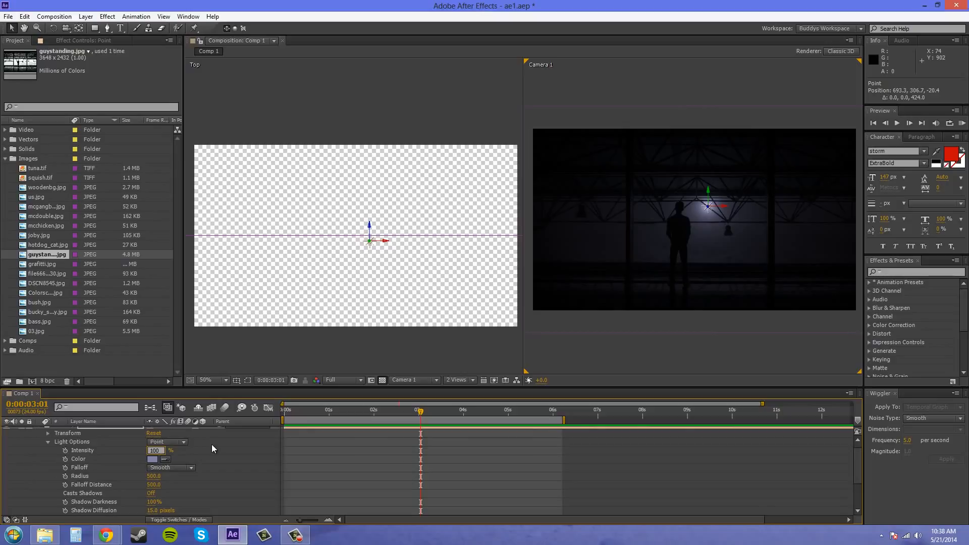
key("Return")
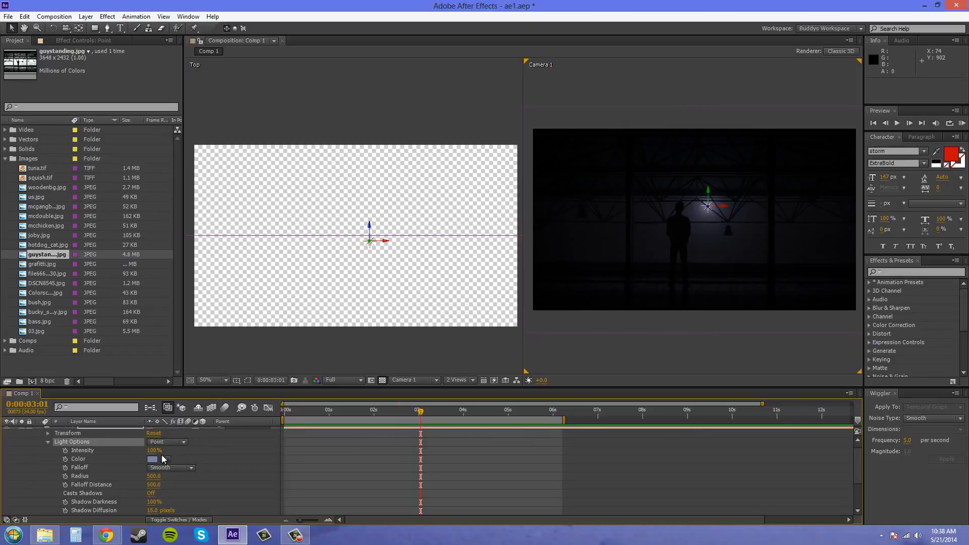
left_click_drag(152, 450, 141, 450)
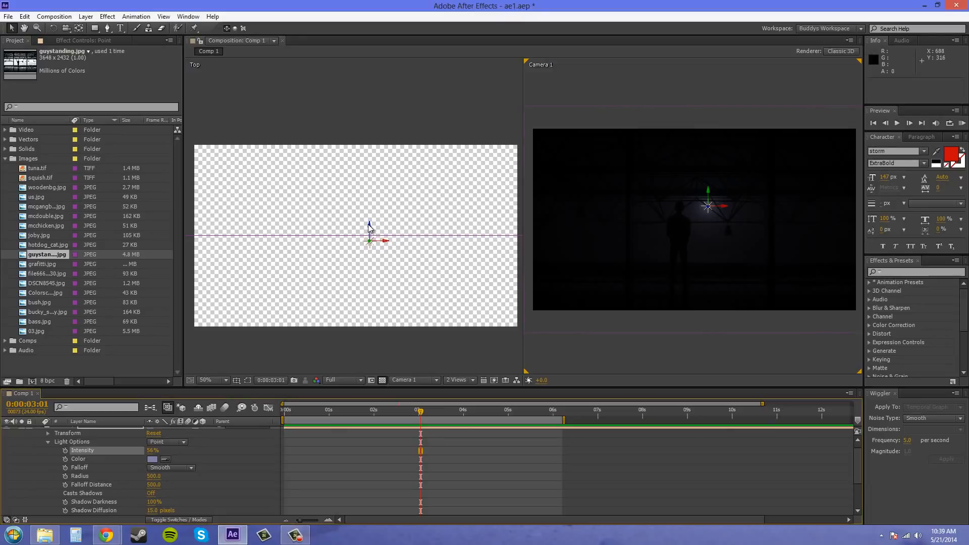
In the Top view, move the point light back along Z to -850.4, zooming out to 25%
left_click_drag(373, 228, 371, 225)
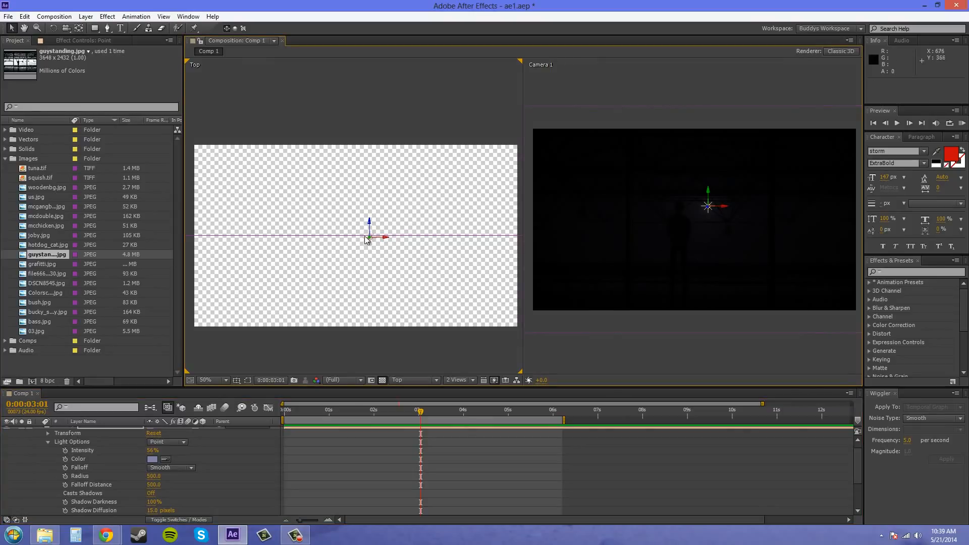
left_click_drag(369, 227, 378, 218)
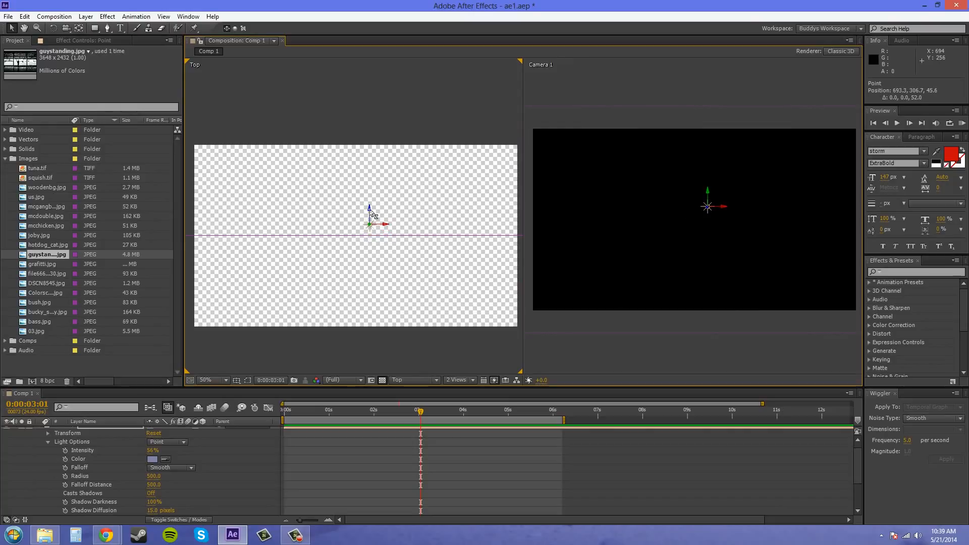
left_click_drag(372, 217, 371, 378)
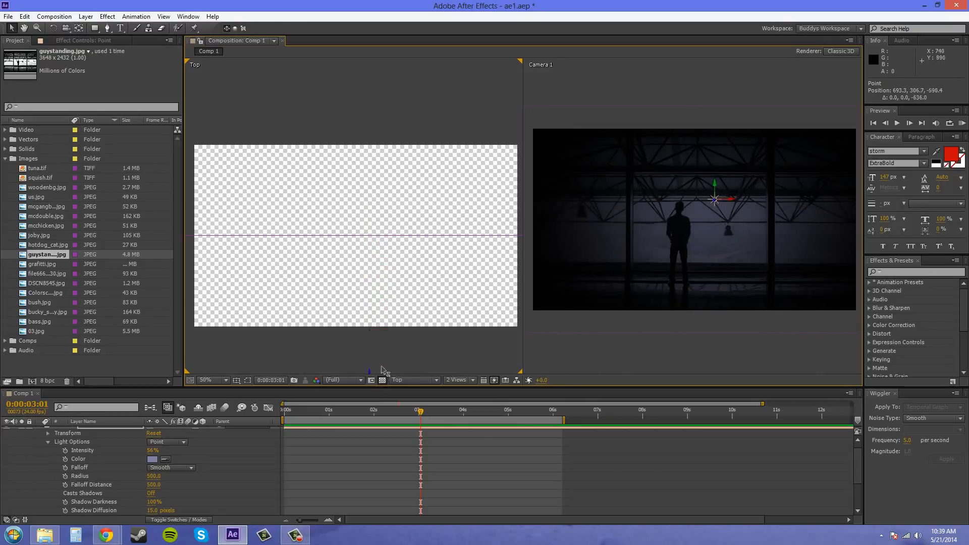
scroll(406, 303, "down", 2)
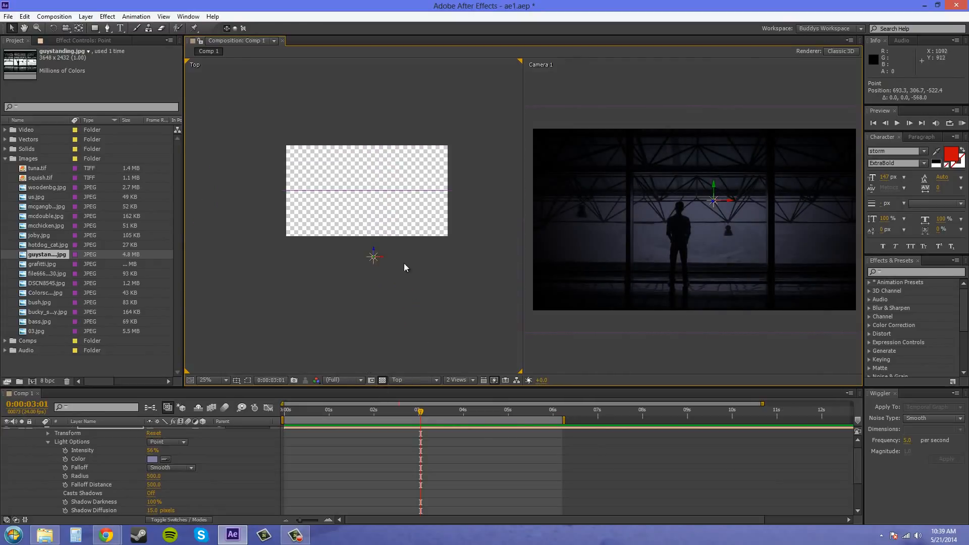
left_click_drag(374, 251, 378, 289)
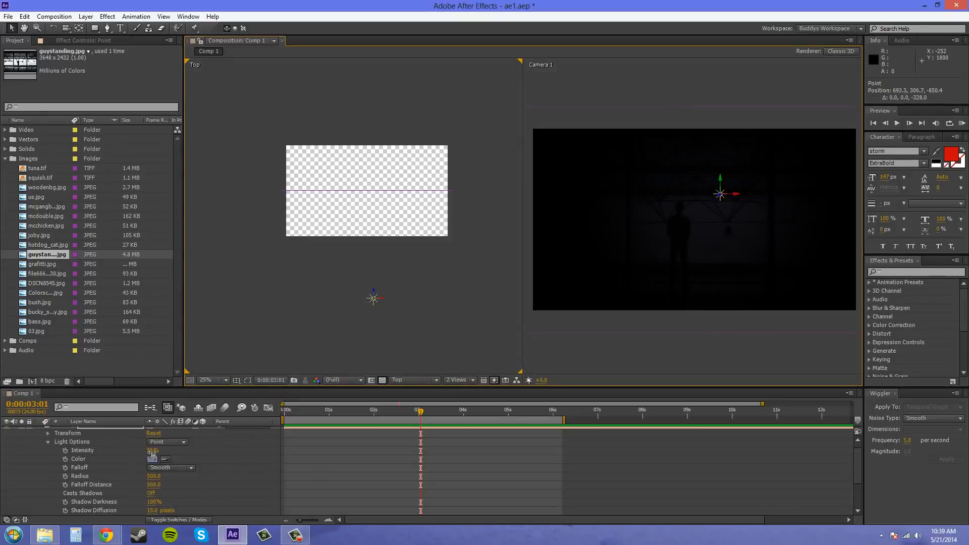
Set the point light's Intensity to 100%
left_click_drag(152, 452, 220, 449)
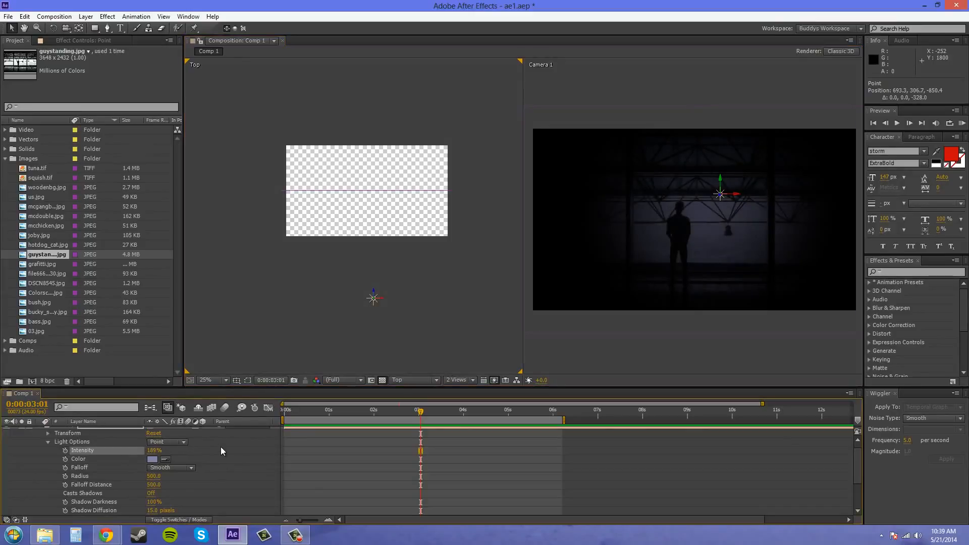
left_click(162, 450)
type("100")
left_click(215, 486)
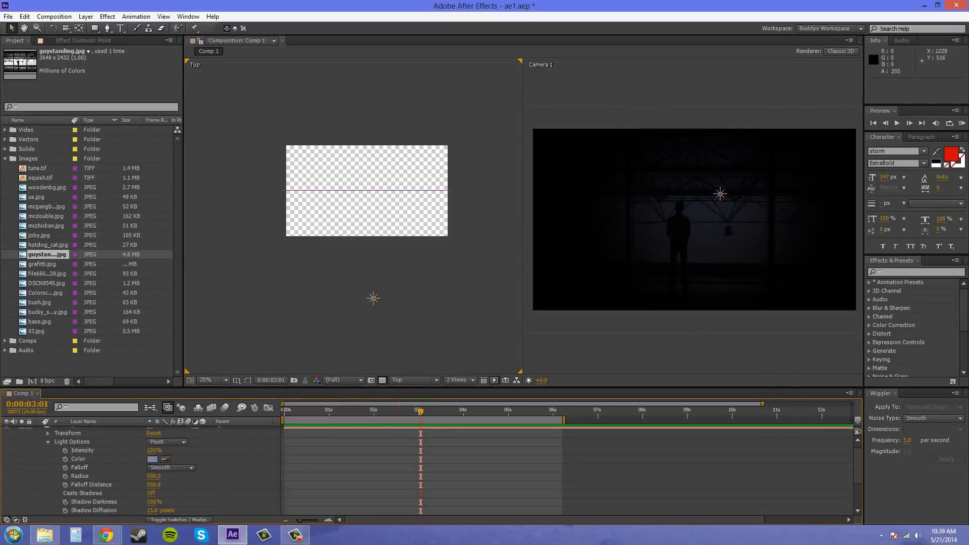